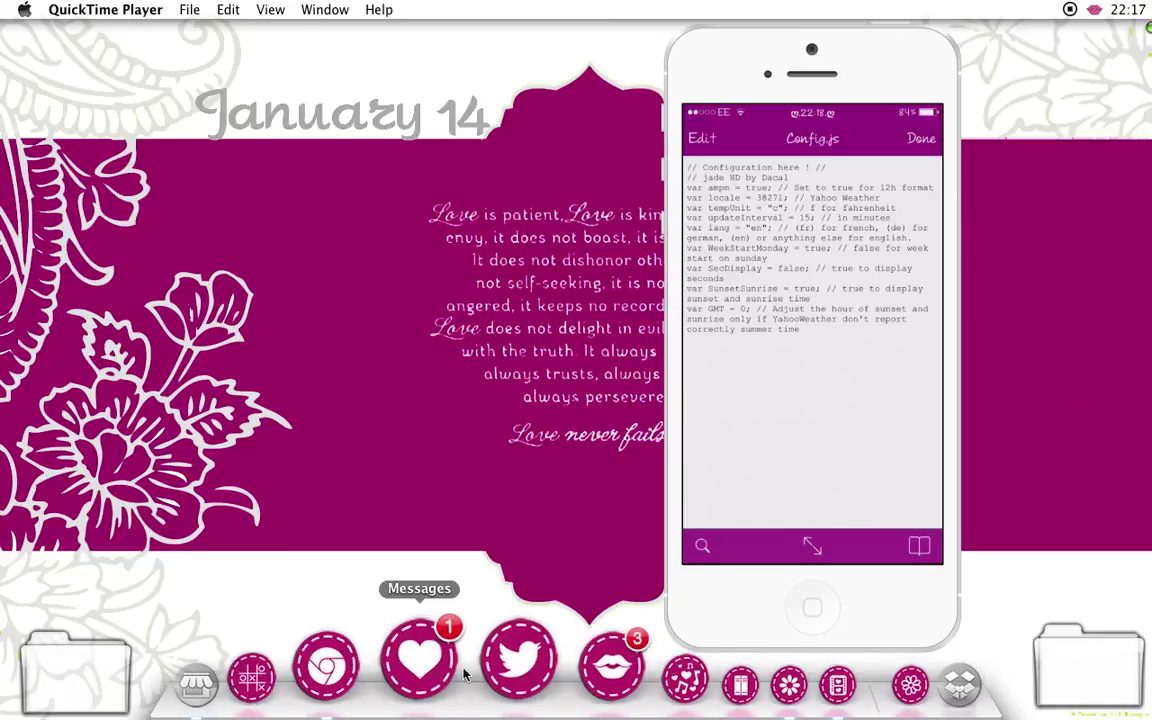
Step: Switch to Chrome, search Yahoo Weather for "london" and open the forecast for London, England, GB
click(395, 668)
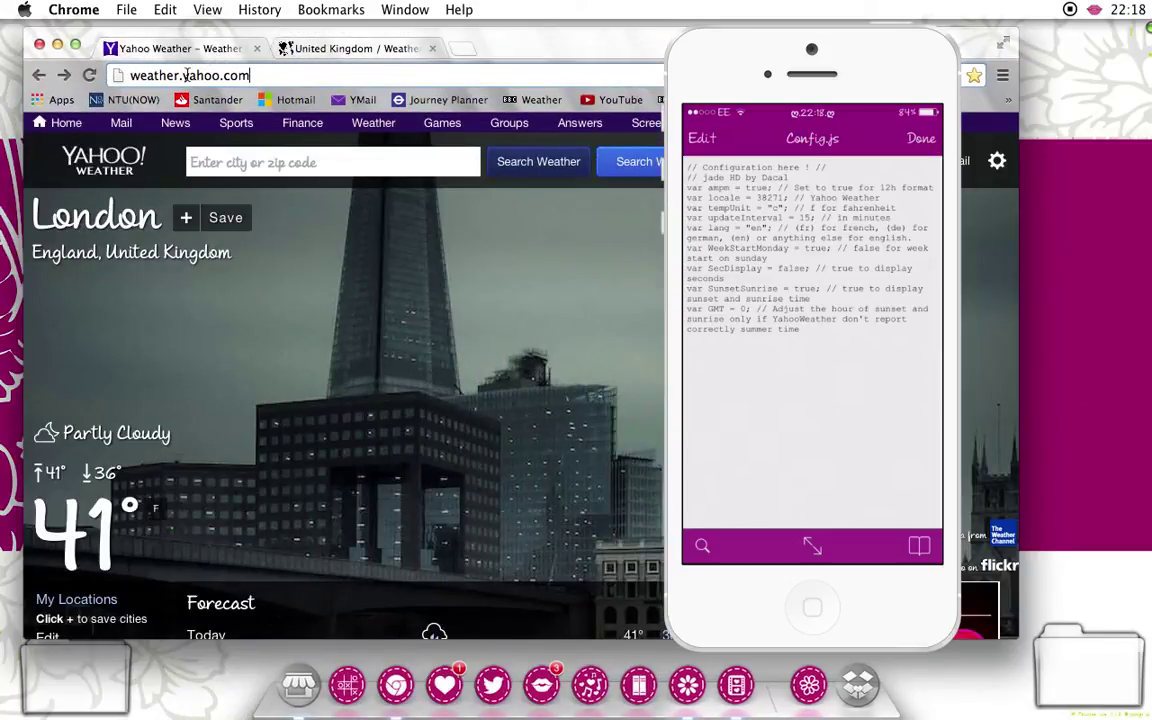
click(240, 160)
text(london)
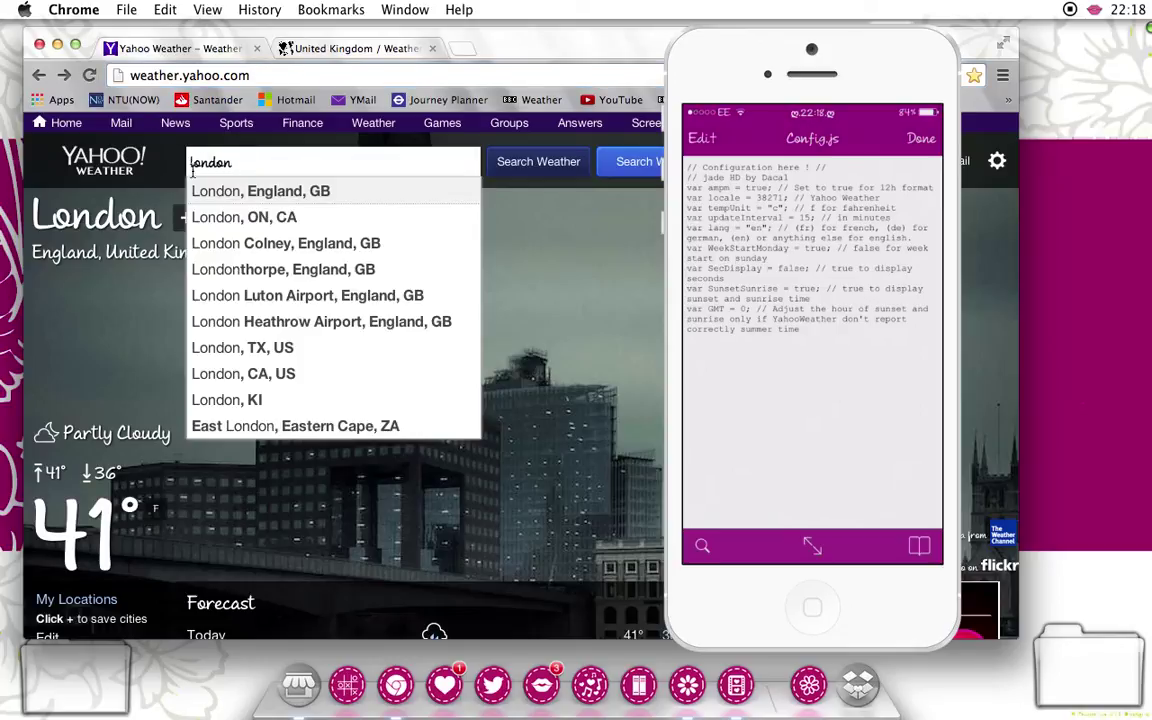
click(272, 190)
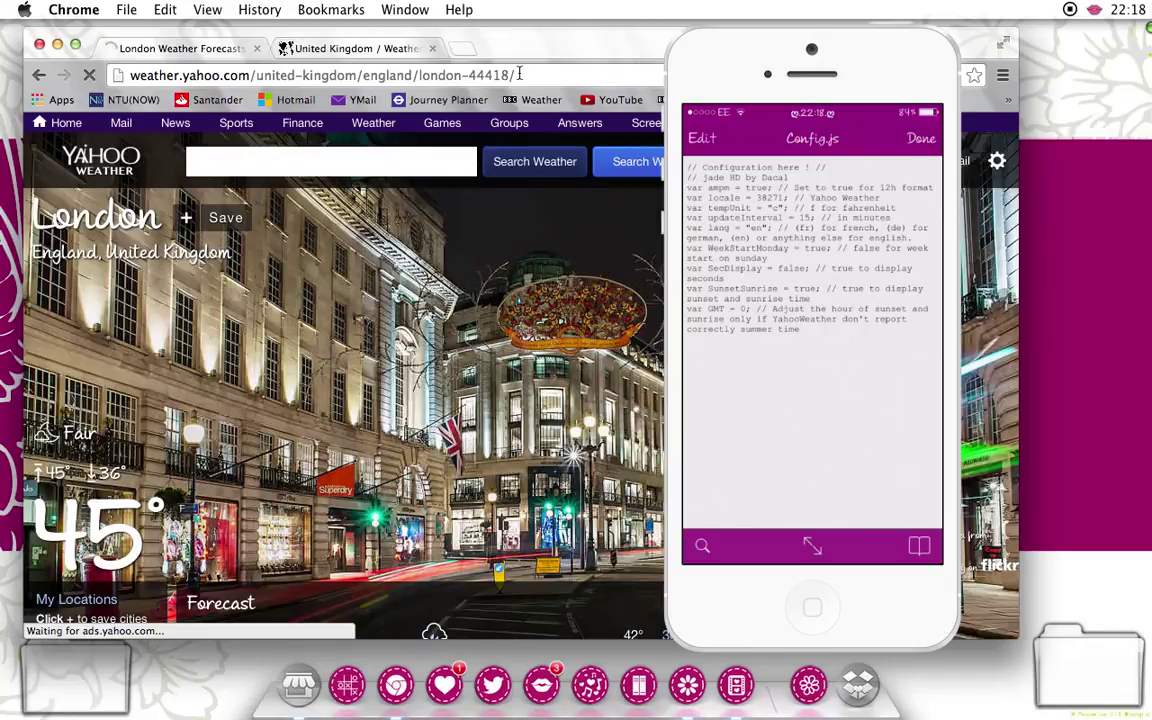
Step: Highlight the location code 44418 in the London forecast page's address, keeping the address intact
drag(514, 75, 470, 75)
key(BackSpace)
key(ctrl+z)
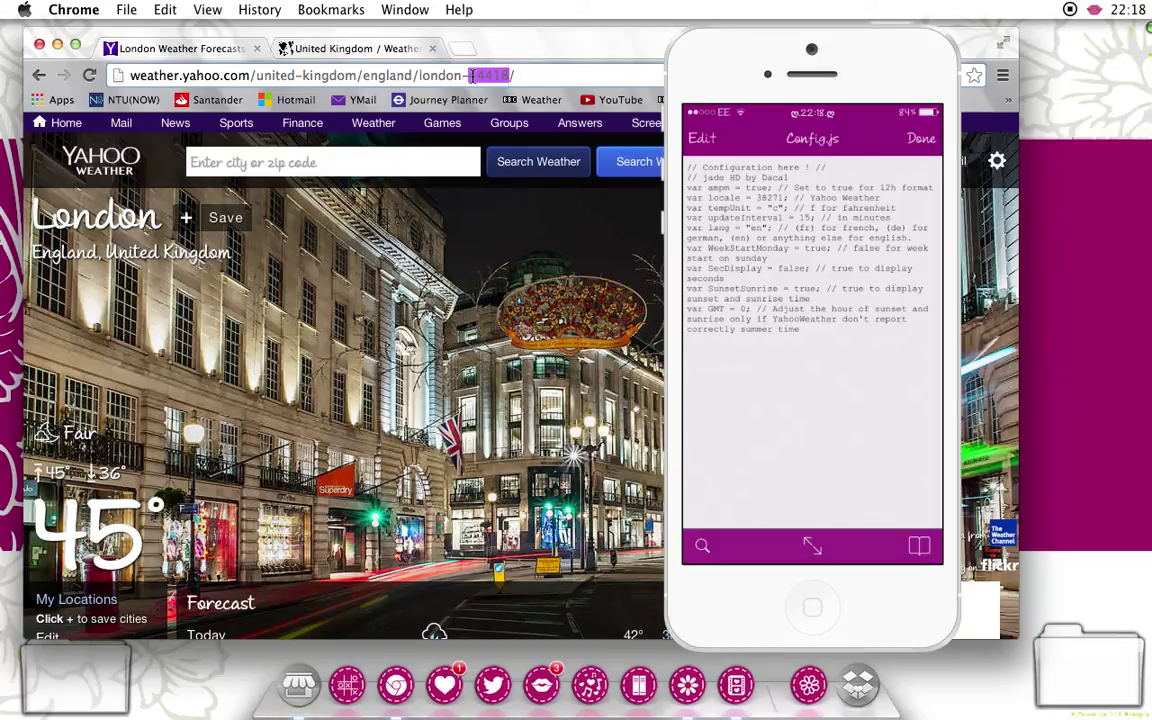
Step: Edit Config.js on the phone to set locale to 44418 and ampm to false, and save the file
click(701, 140)
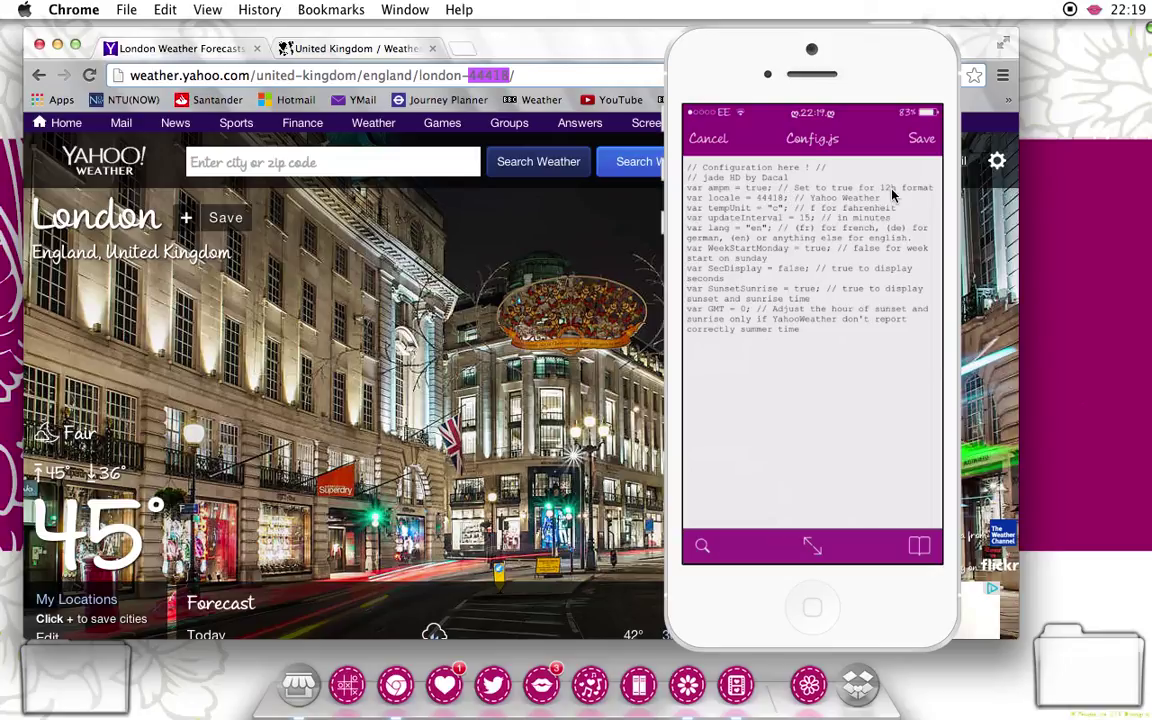
click(760, 188)
key(BackSpace)
key(BackSpace)
text(false)
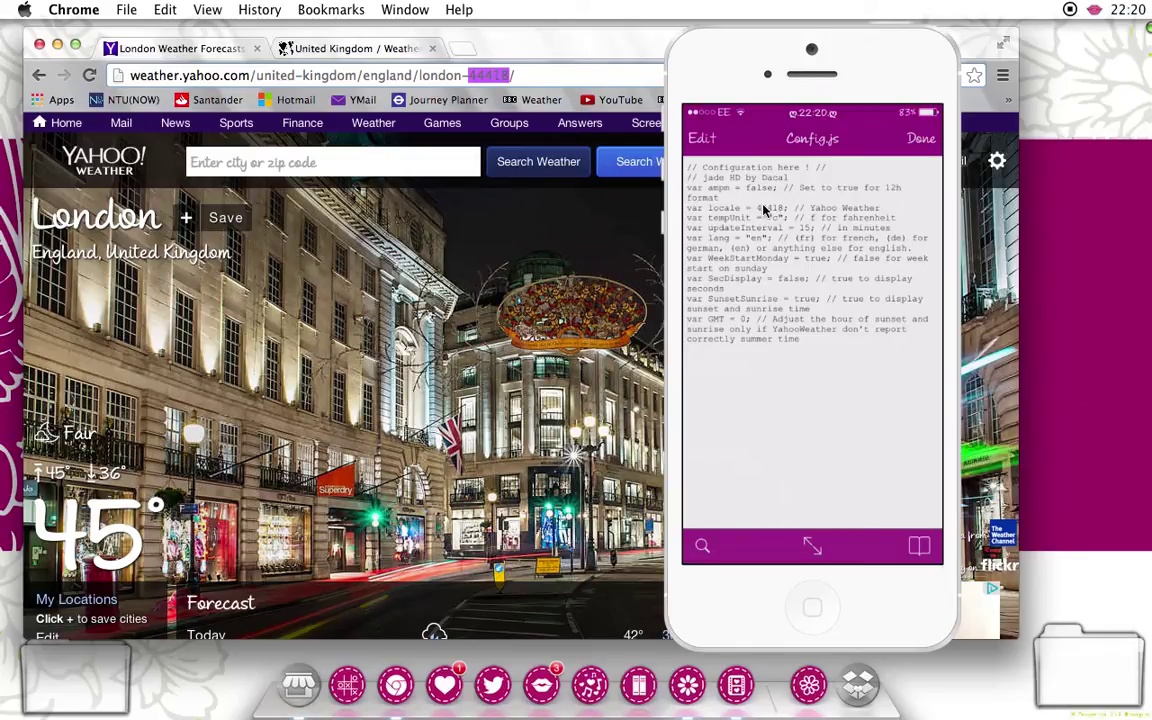
Step: Search the Weather Location Codes/IDs site for "london"
click(350, 50)
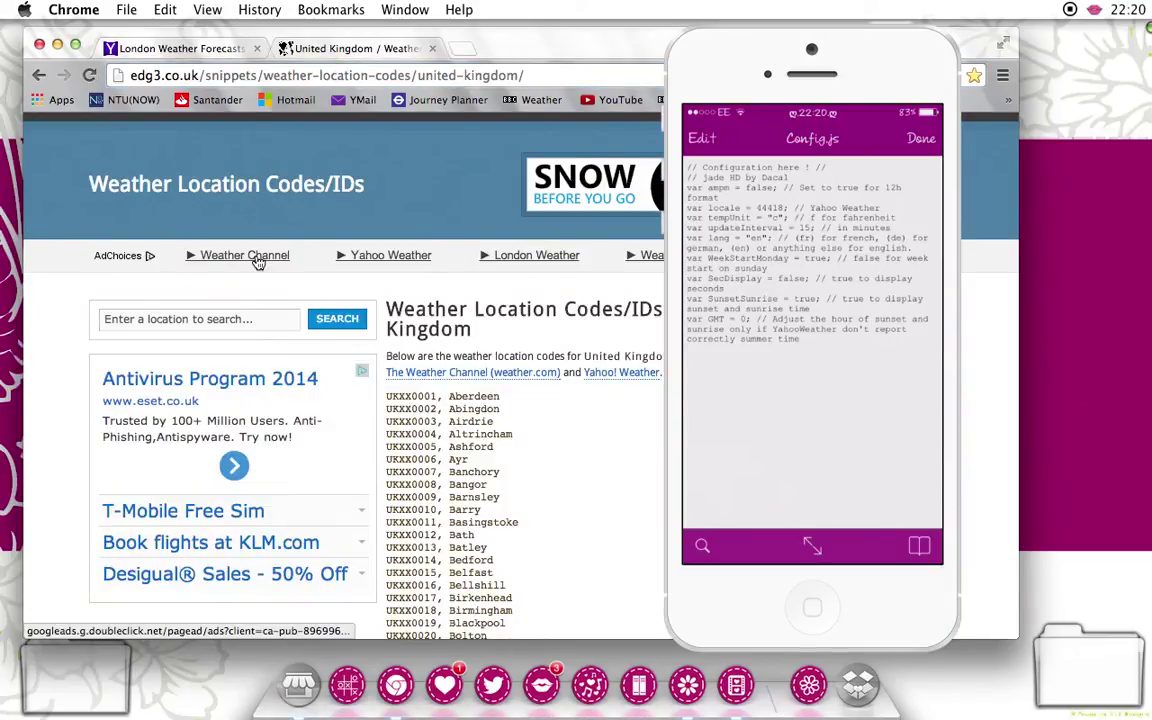
click(203, 316)
text(london)
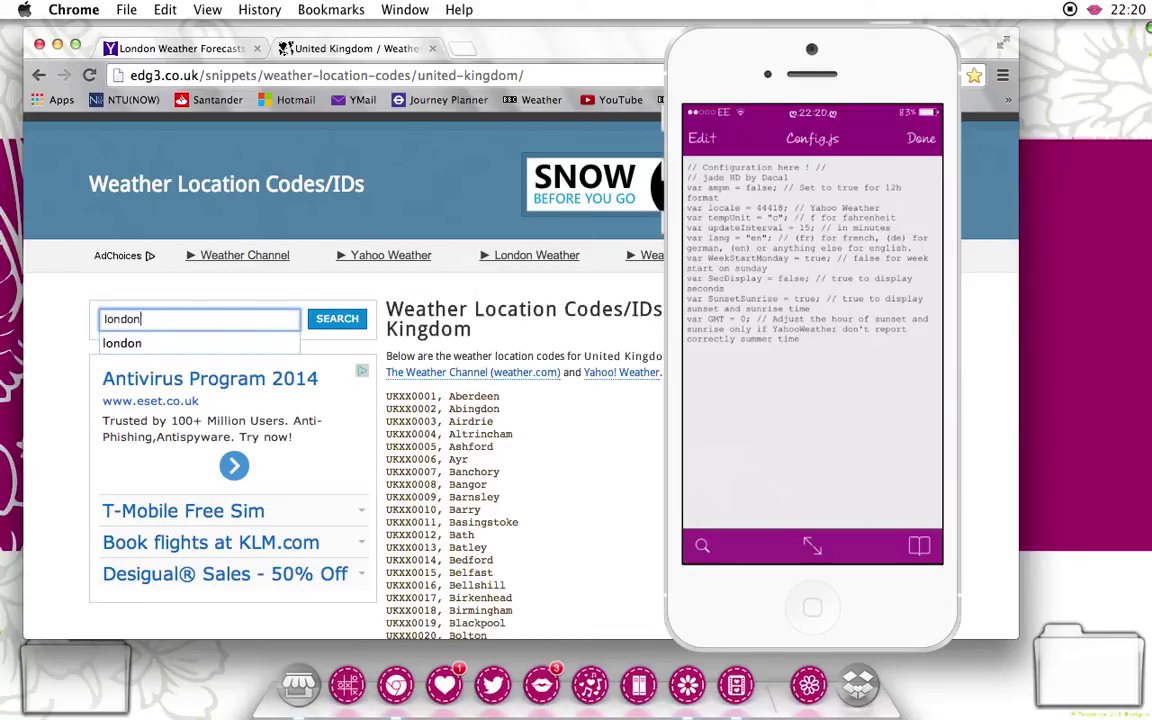
click(318, 325)
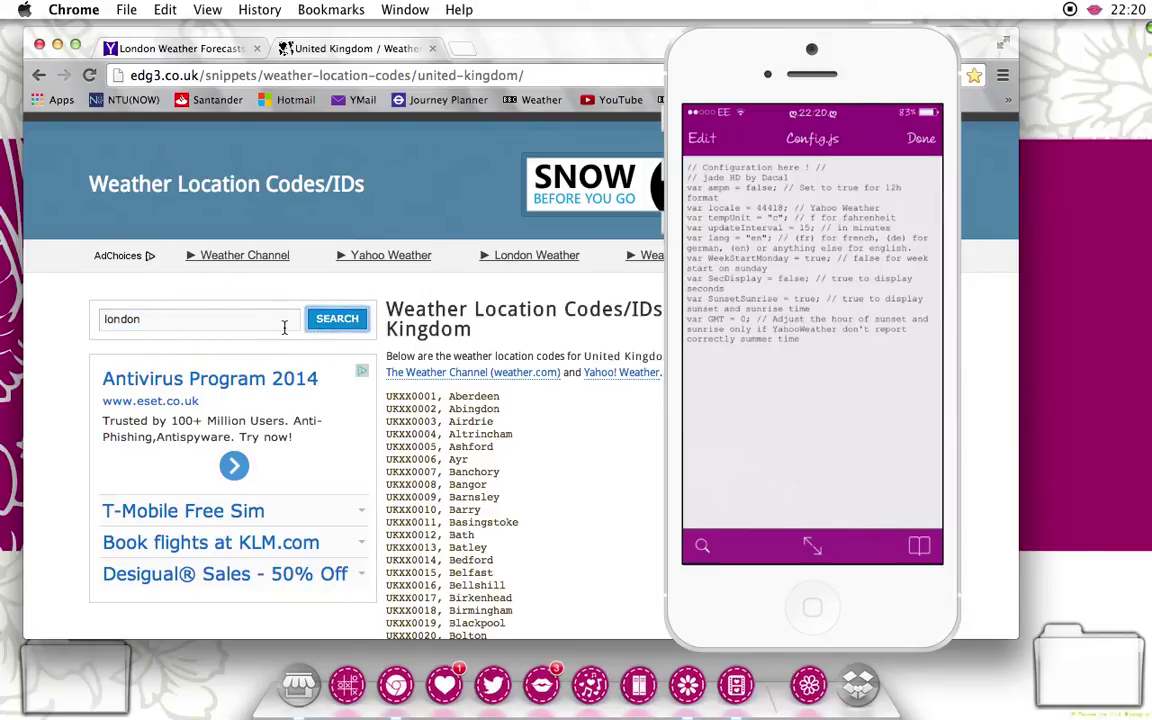
click(330, 322)
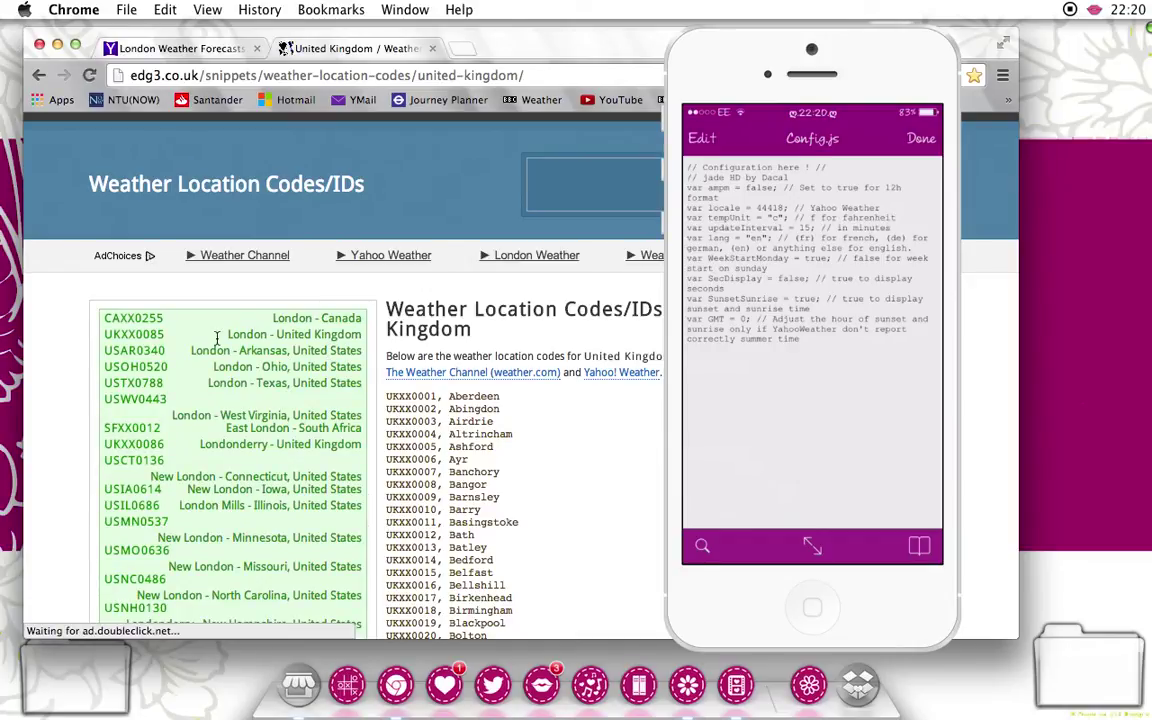
Step: Compare the UKXX0085 code for London, United Kingdom with the numeric code in the Yahoo Weather page's address
drag(163, 334, 102, 334)
click(181, 344)
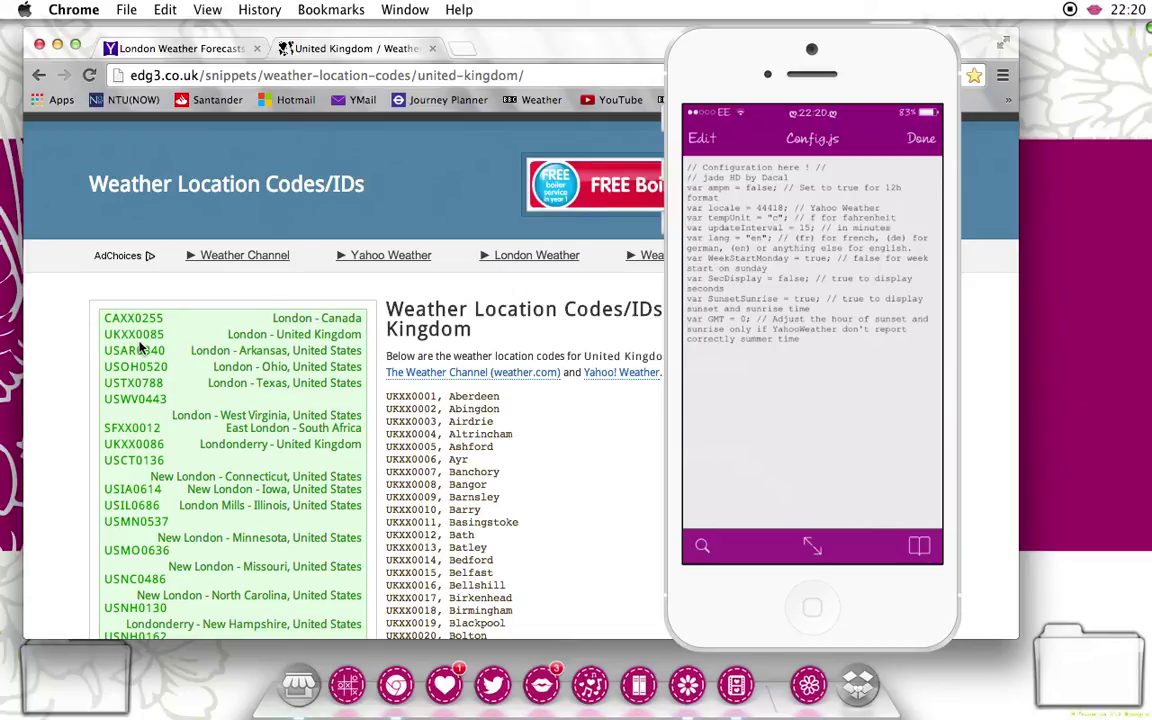
click(220, 58)
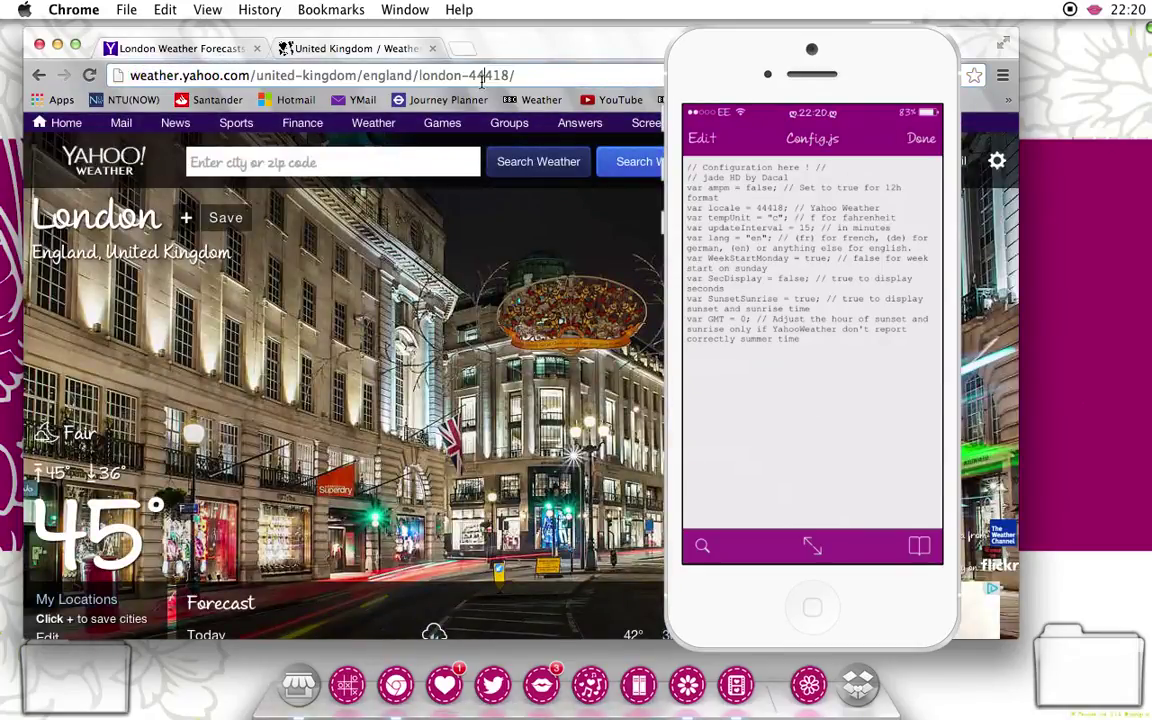
click(374, 46)
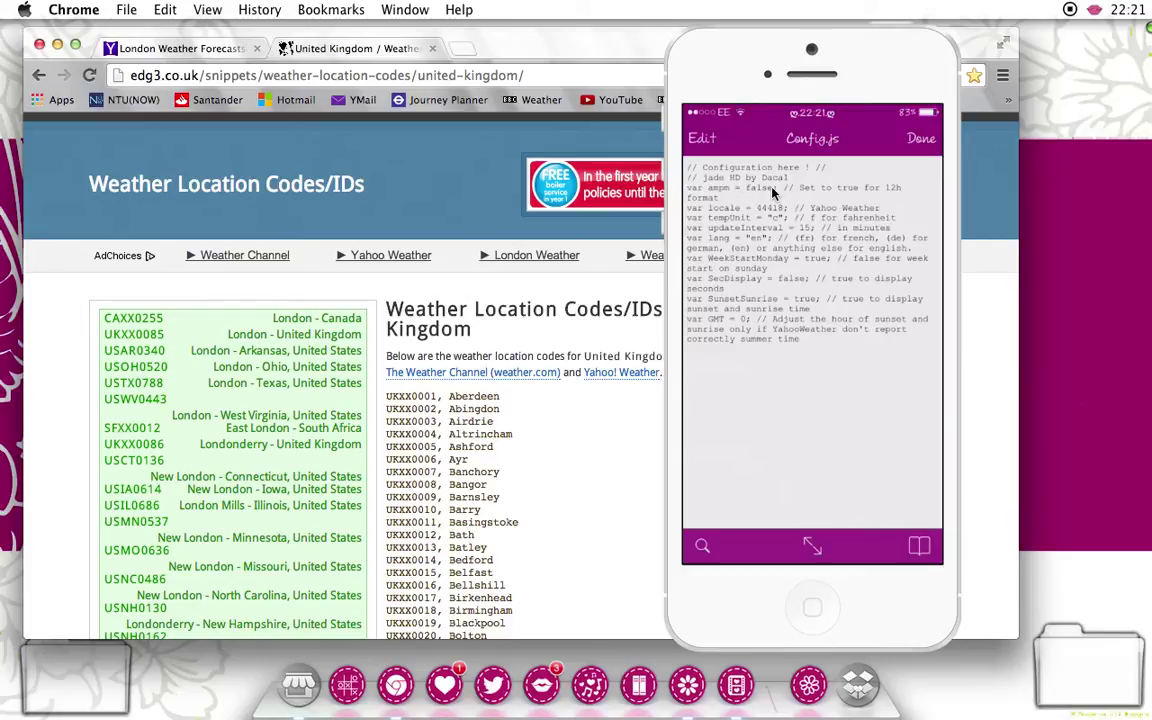
Step: Close Config.js and open the Resources folder inside the Brown&PinkWeatherWidget folder
click(921, 145)
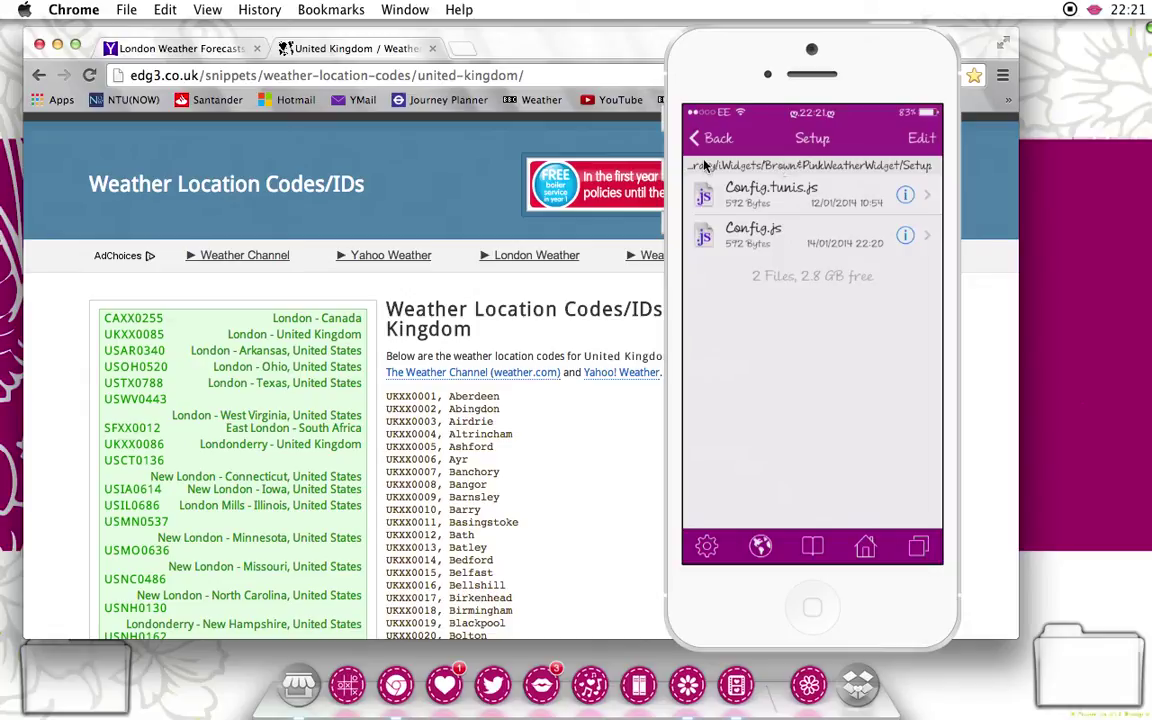
click(707, 150)
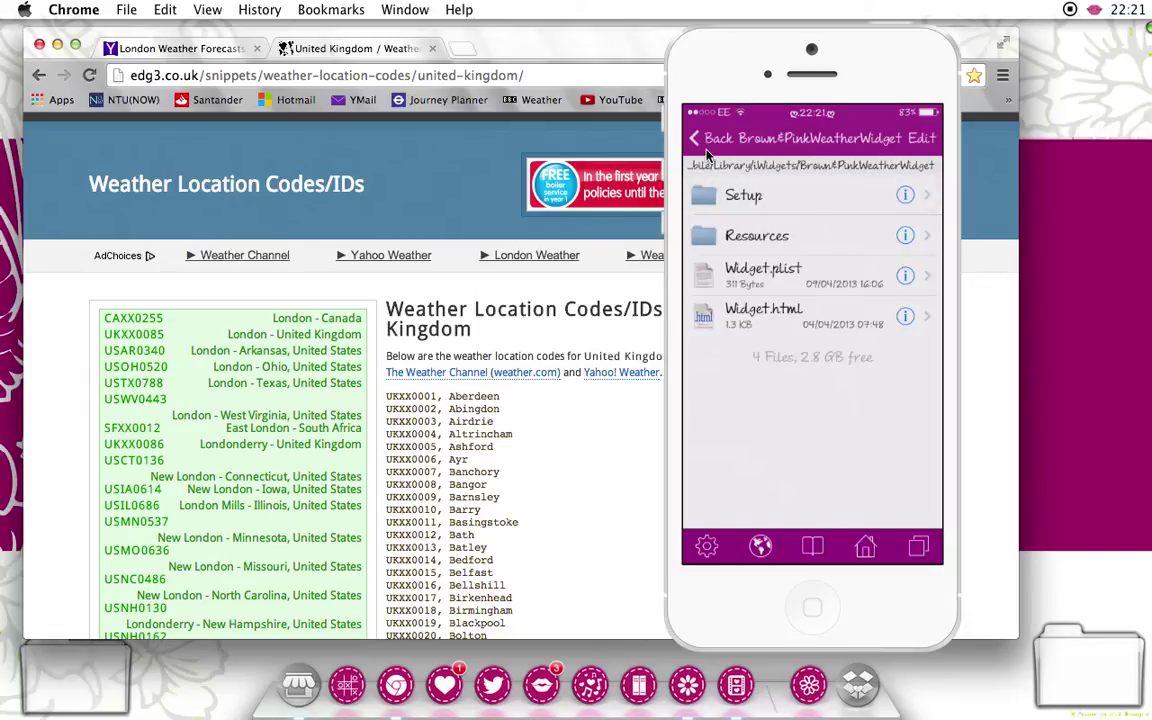
click(707, 150)
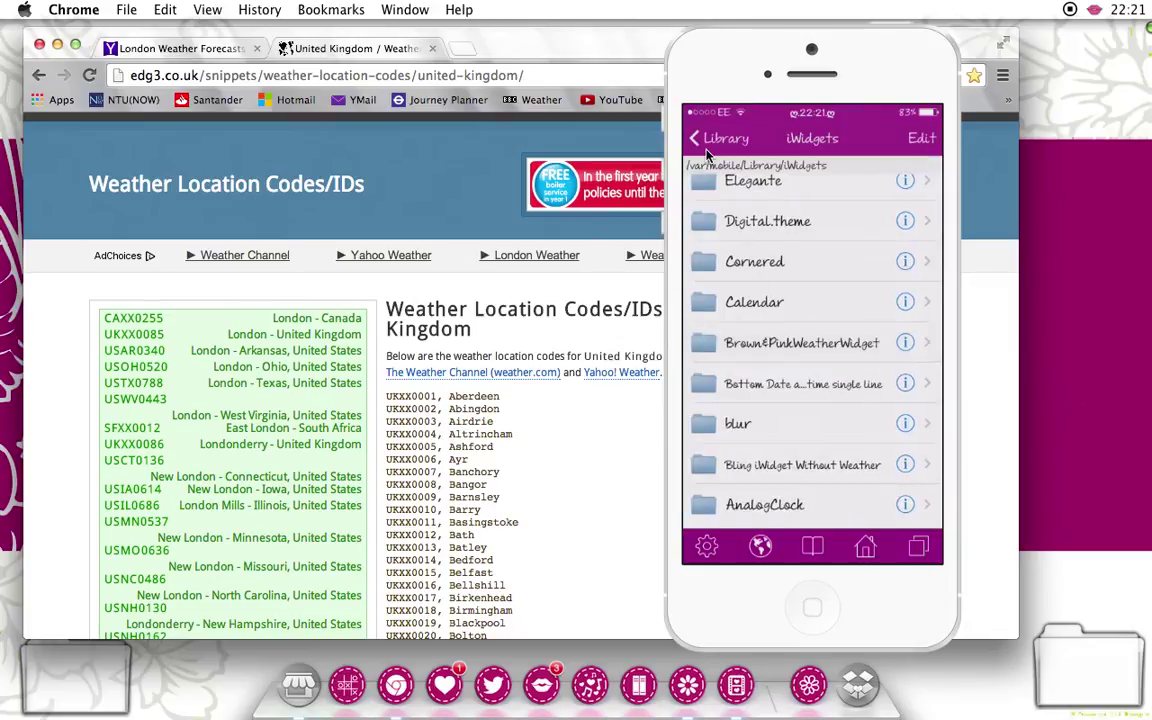
click(760, 342)
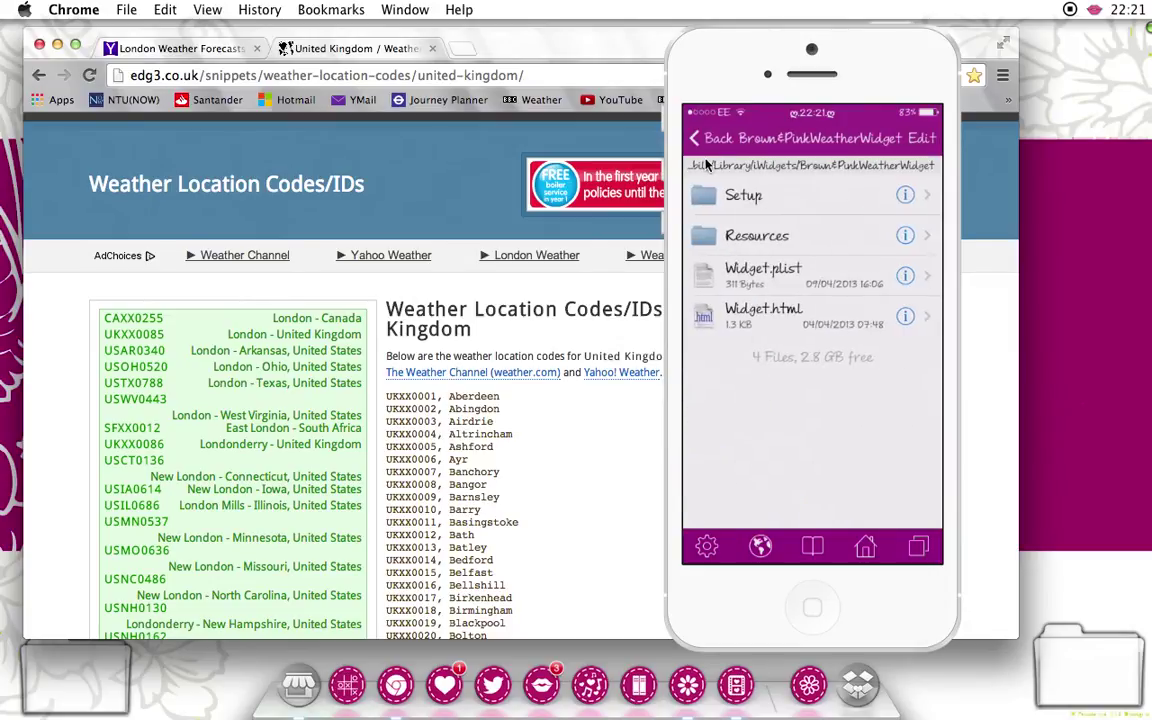
click(755, 230)
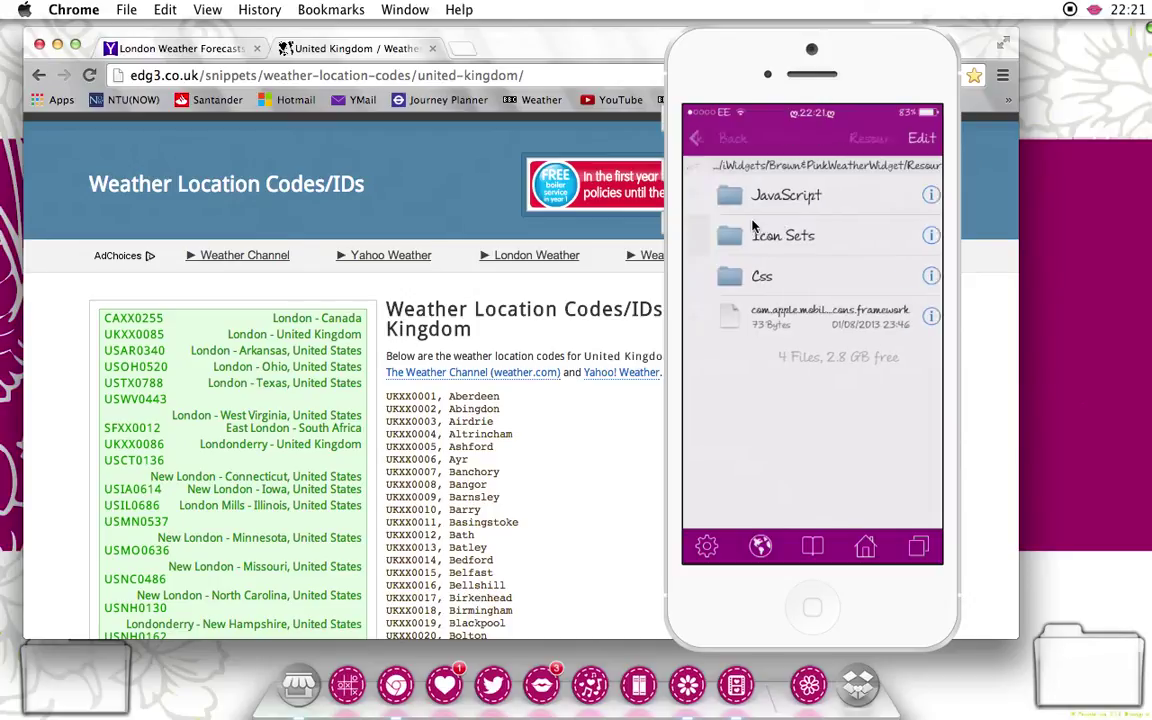
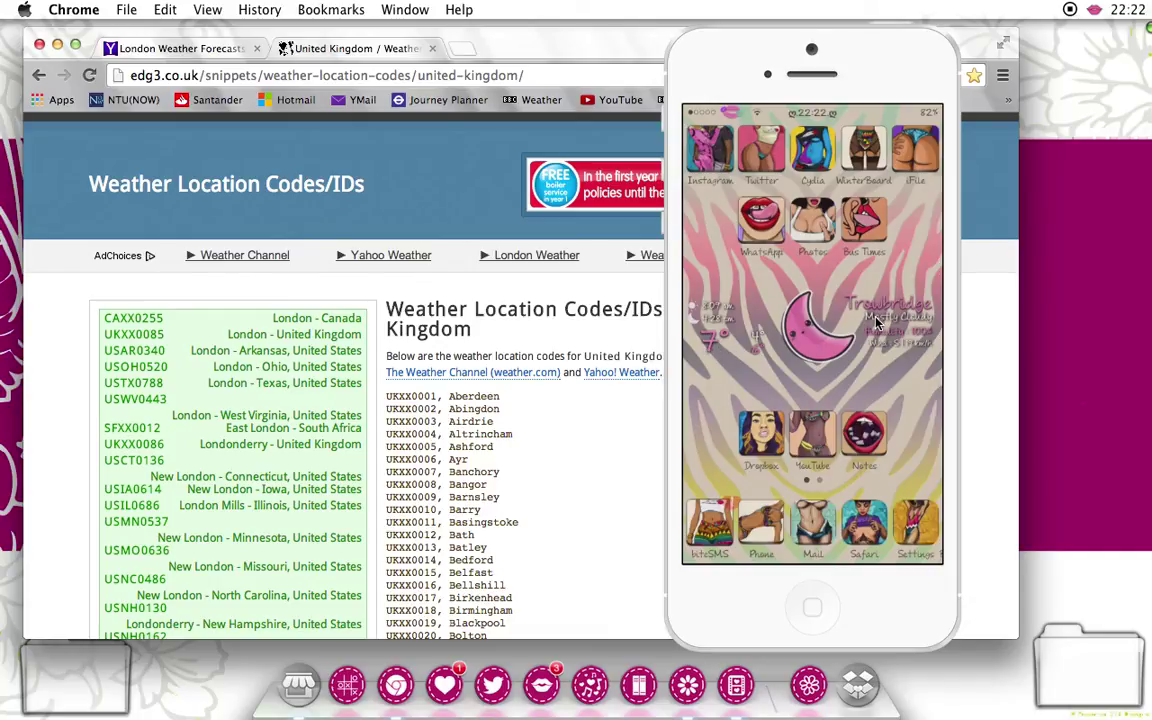
Step: Return to iFile and examine the style blocks in Lock.css, from the clock sections through the calendar to the weather city and info positions
click(913, 170)
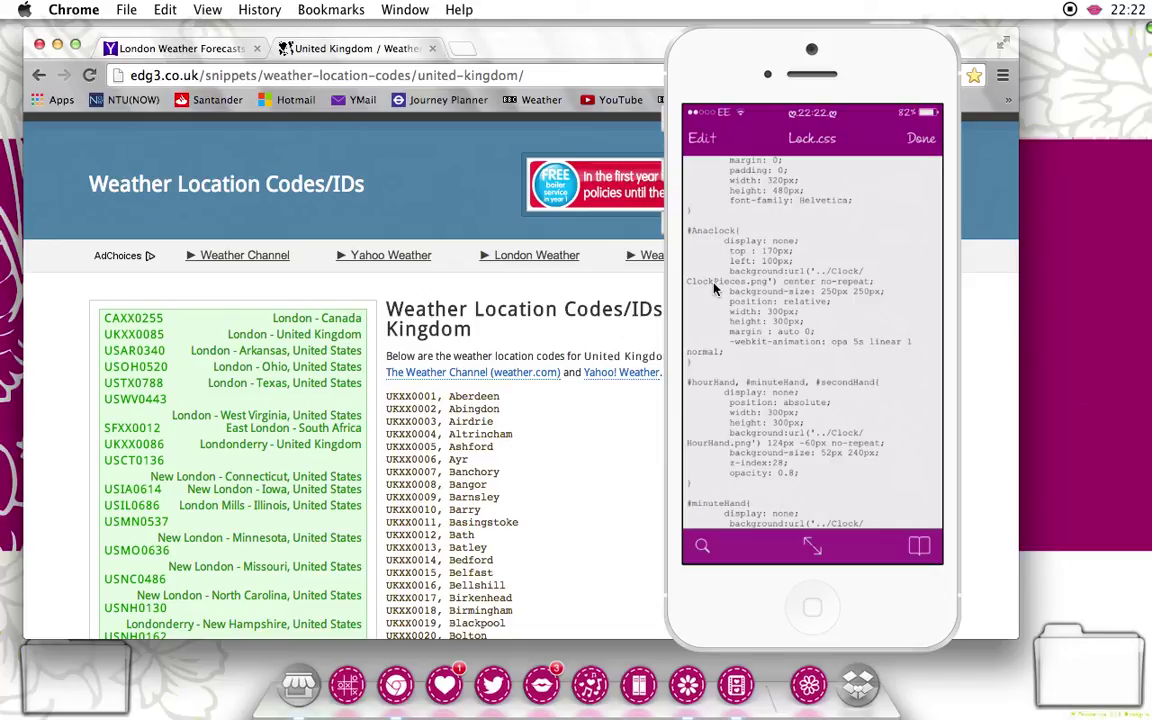
drag(689, 272, 708, 191)
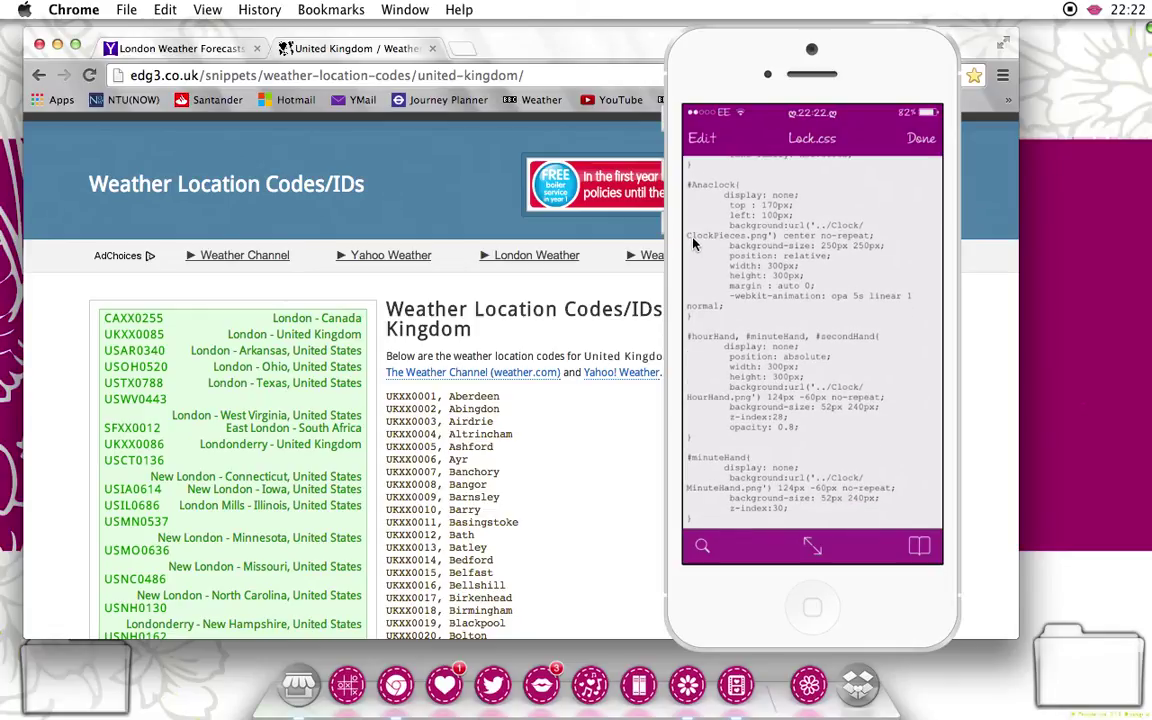
scroll(703, 291, down, 3)
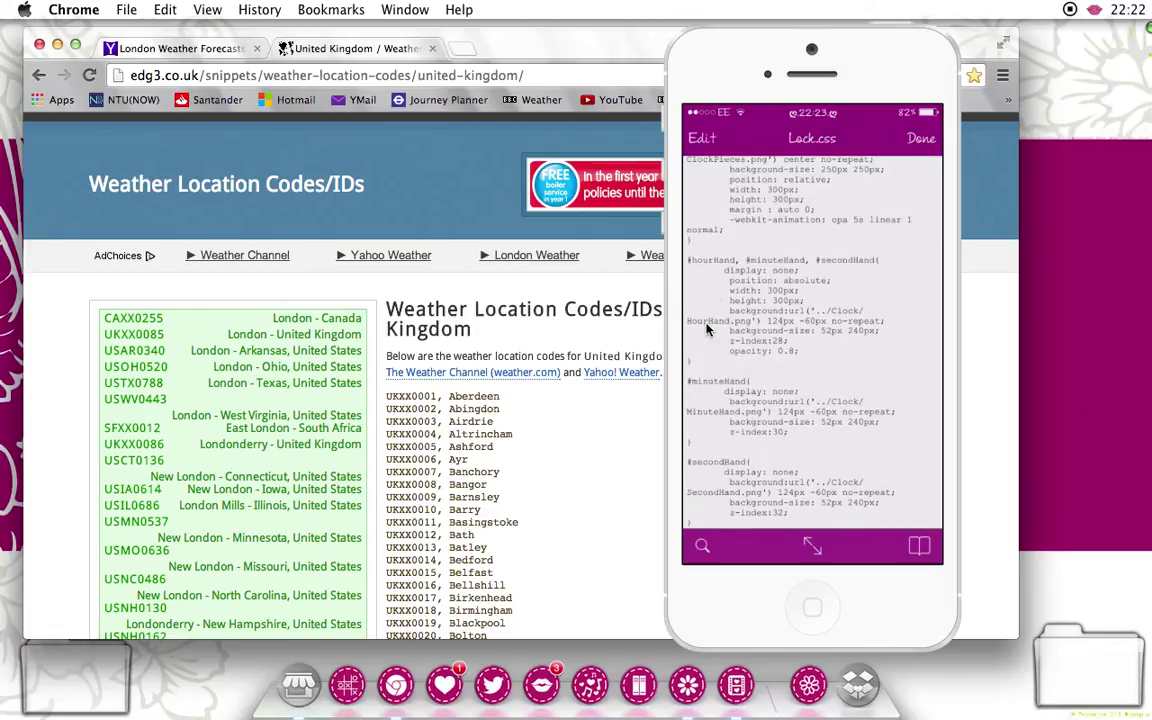
scroll(707, 290, down, 2)
scroll(792, 366, down, 4)
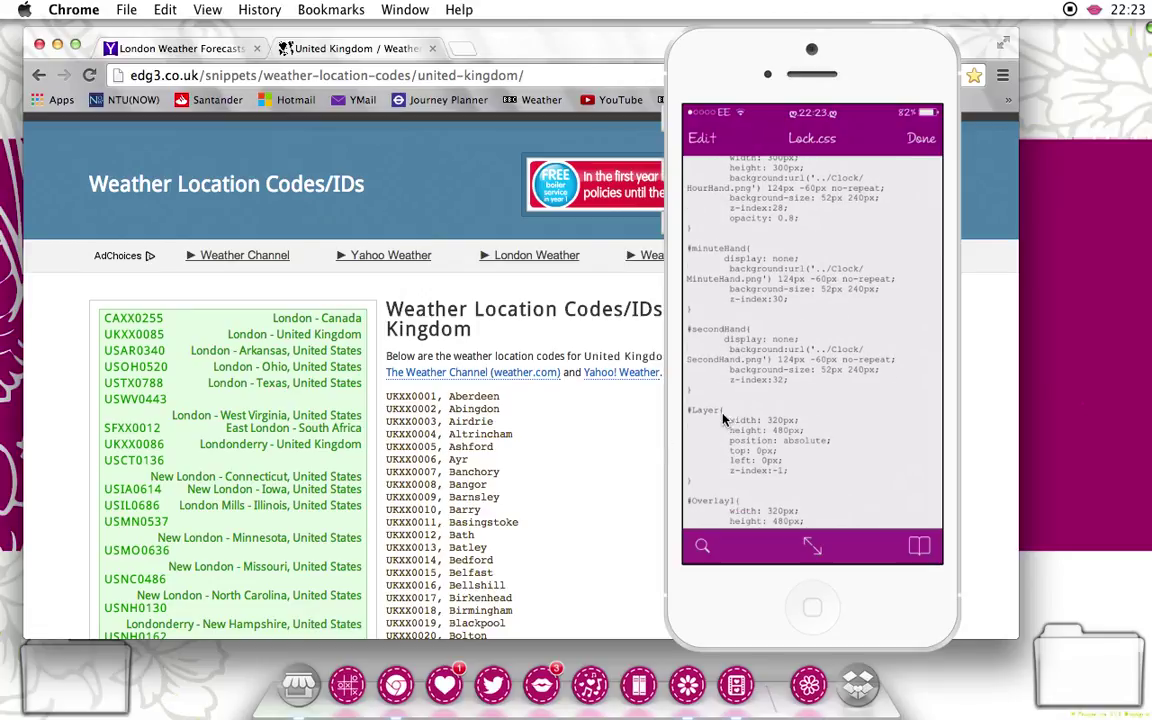
scroll(736, 354, down, 5)
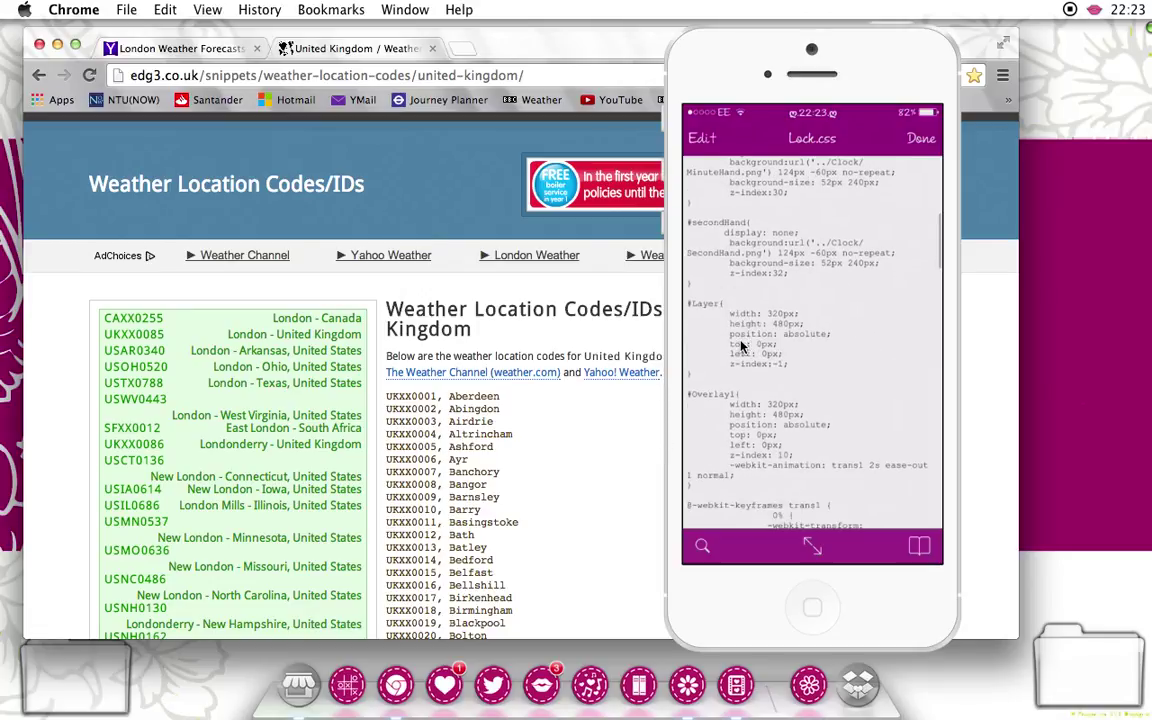
scroll(700, 315, down, 2)
scroll(712, 330, down, 5)
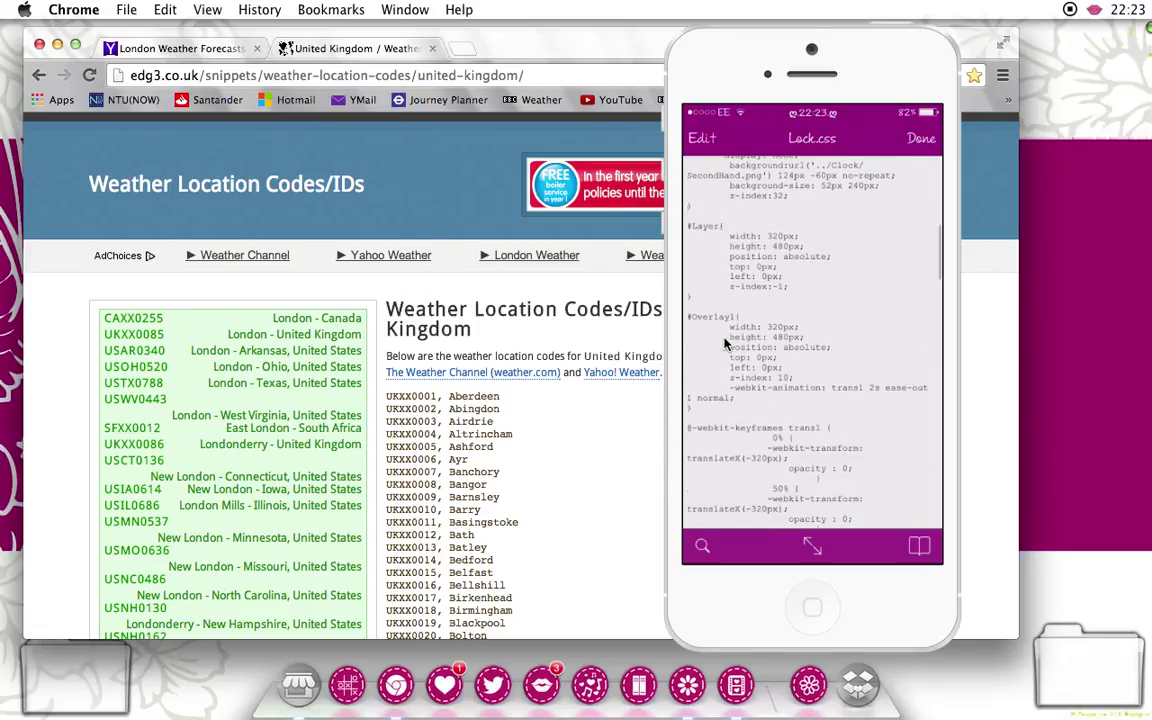
scroll(726, 344, down, 12)
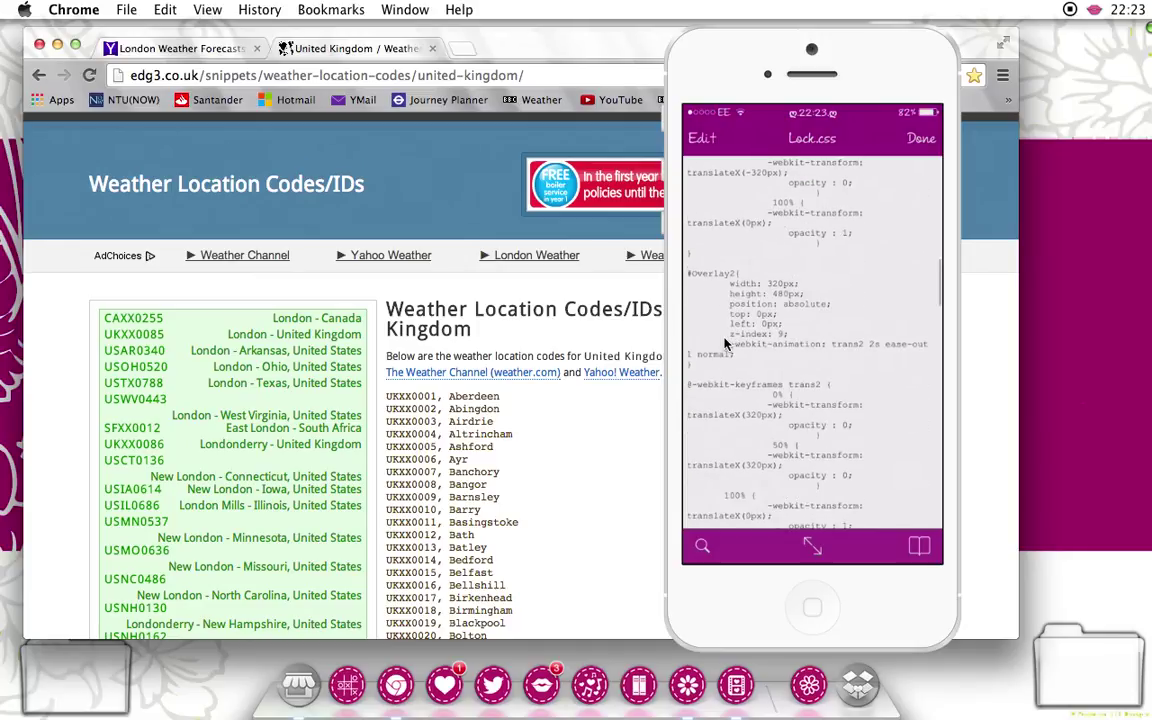
scroll(714, 330, down, 2)
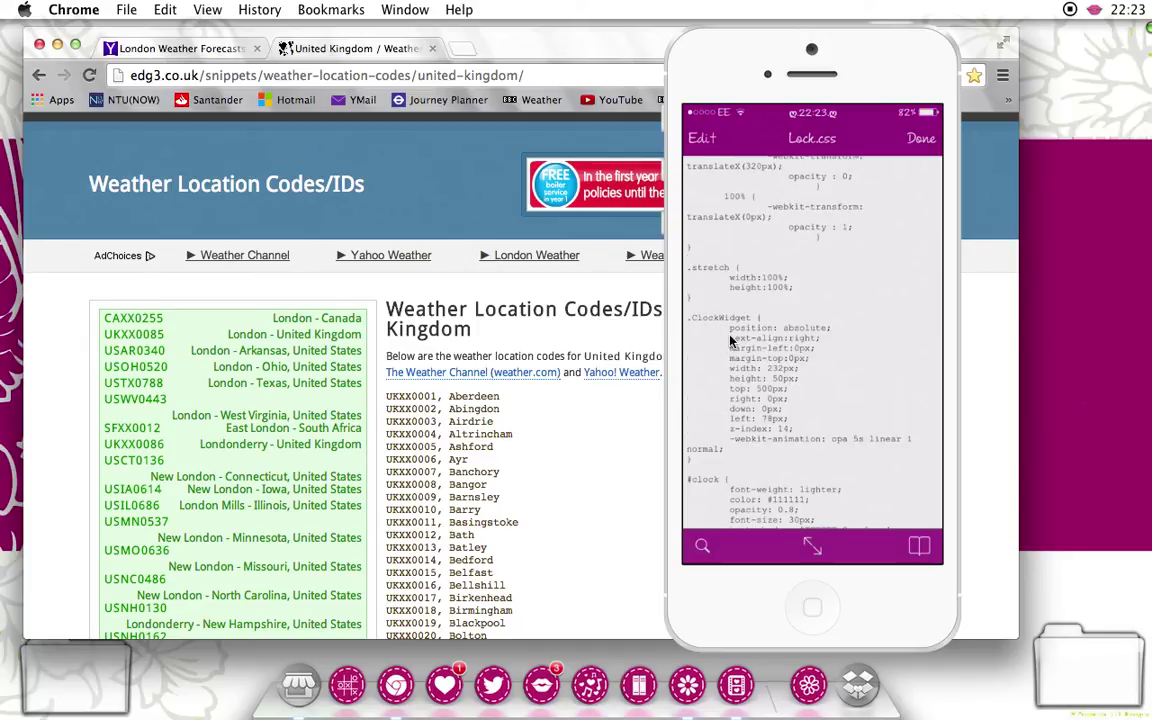
scroll(732, 331, down, 2)
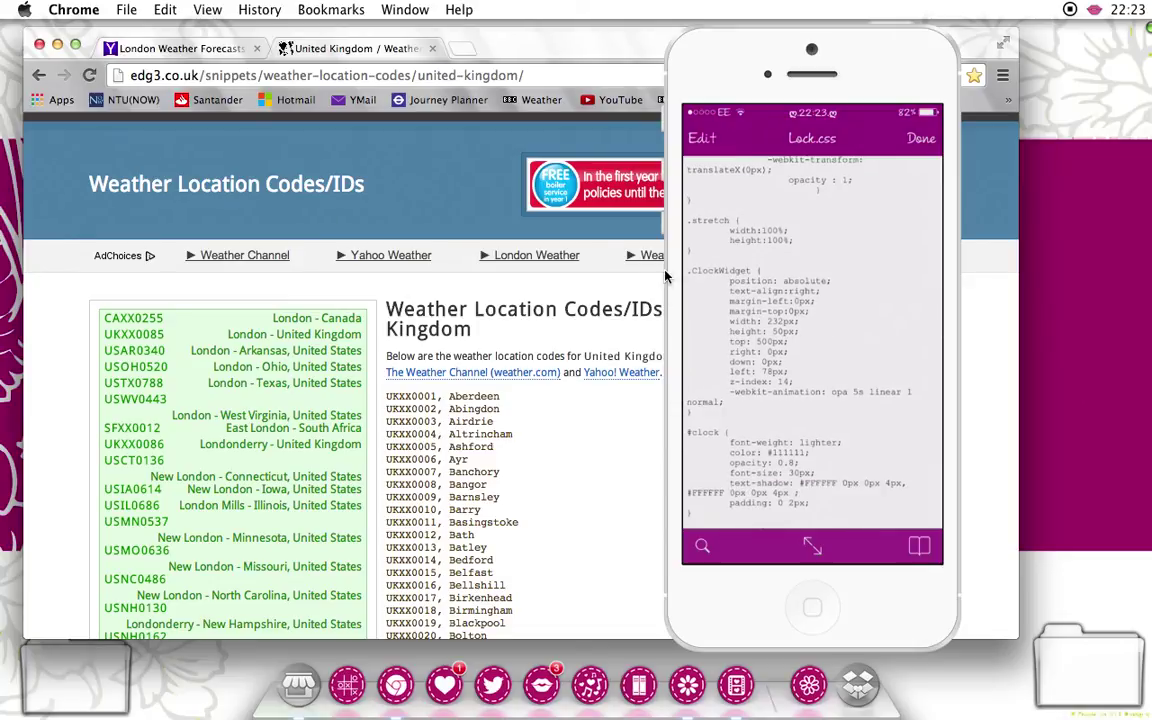
scroll(742, 321, down, 2)
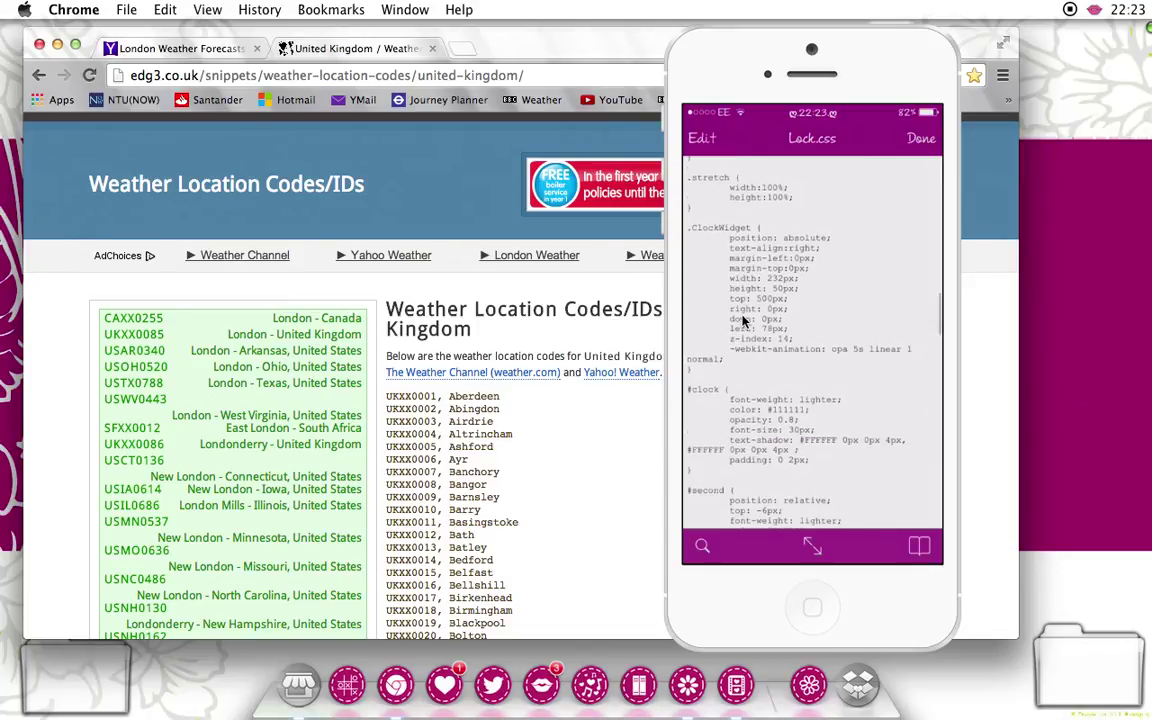
scroll(742, 321, down, 10)
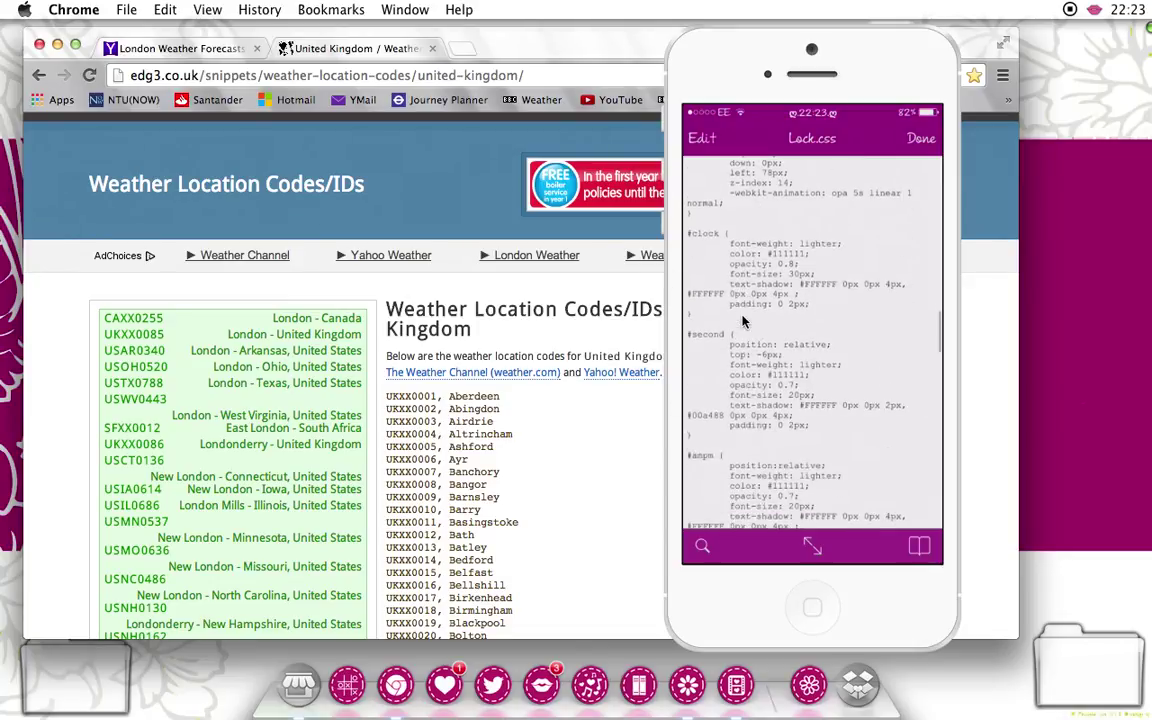
scroll(742, 321, down, 4)
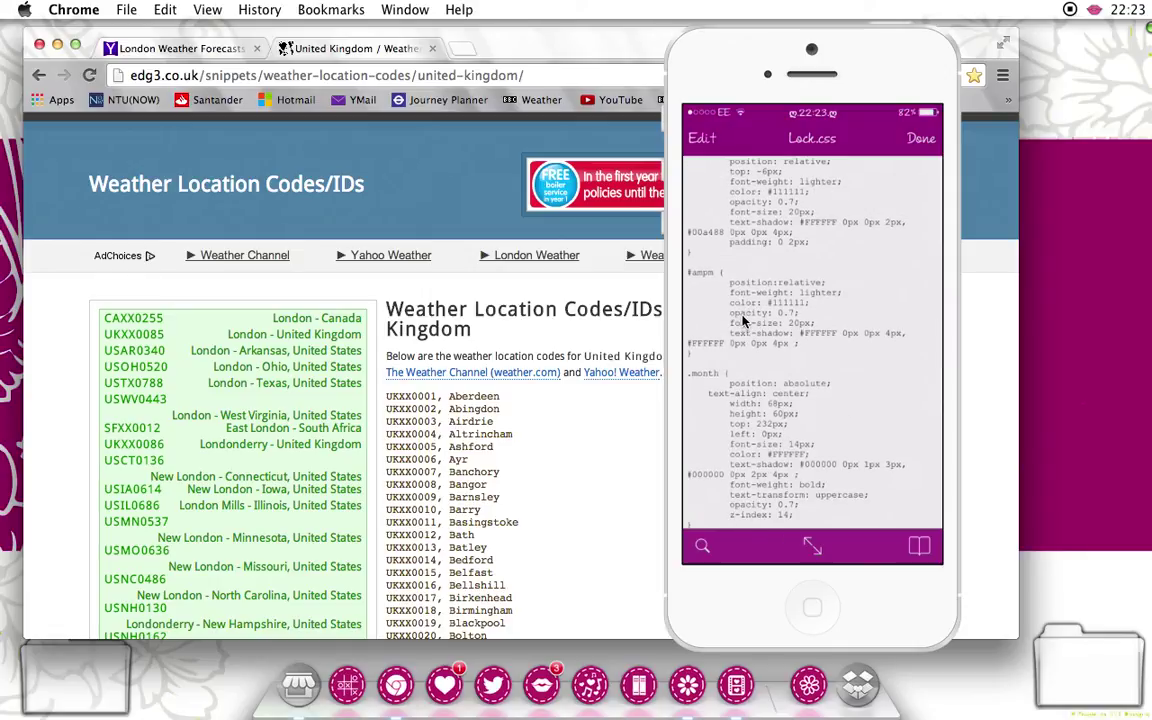
scroll(742, 321, down, 6)
scroll(742, 321, down, 4)
scroll(707, 323, down, 12)
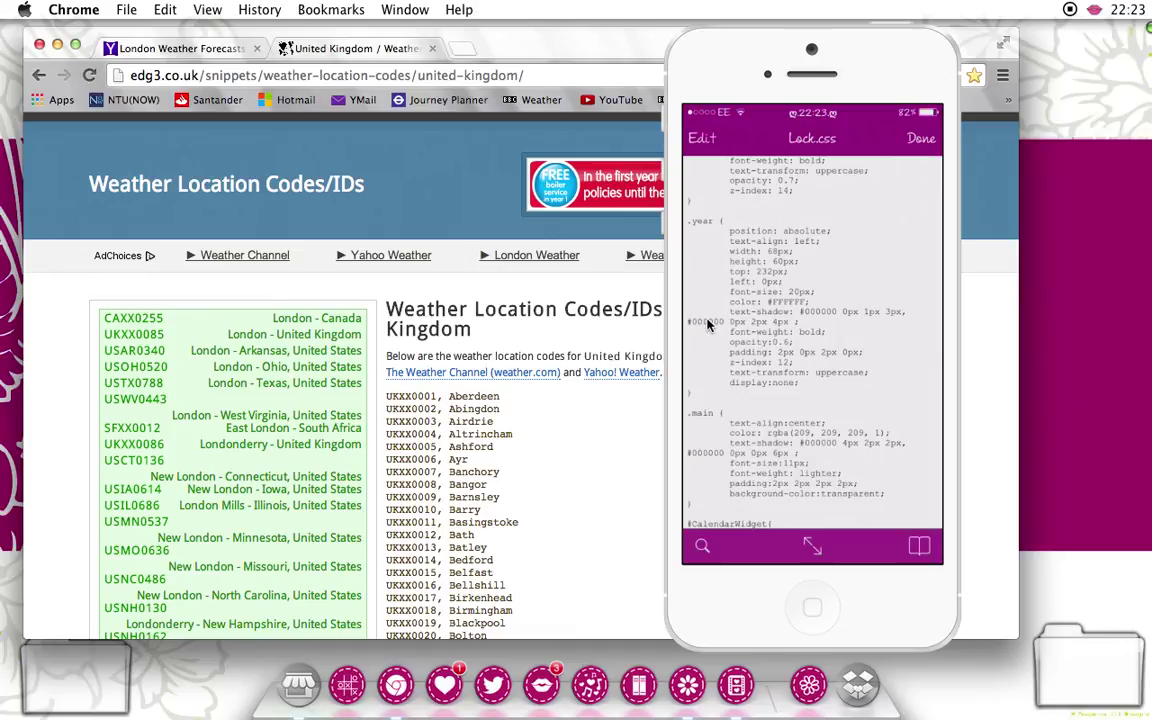
scroll(707, 323, down, 7)
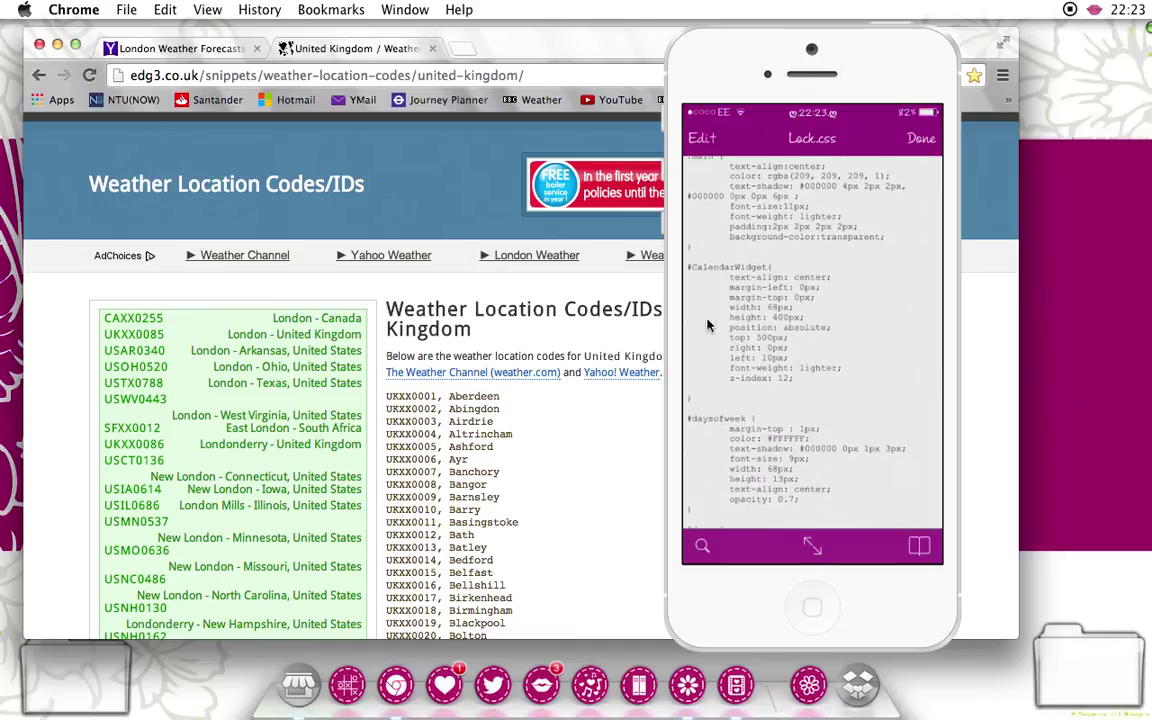
scroll(760, 366, down, 6)
scroll(760, 366, down, 7)
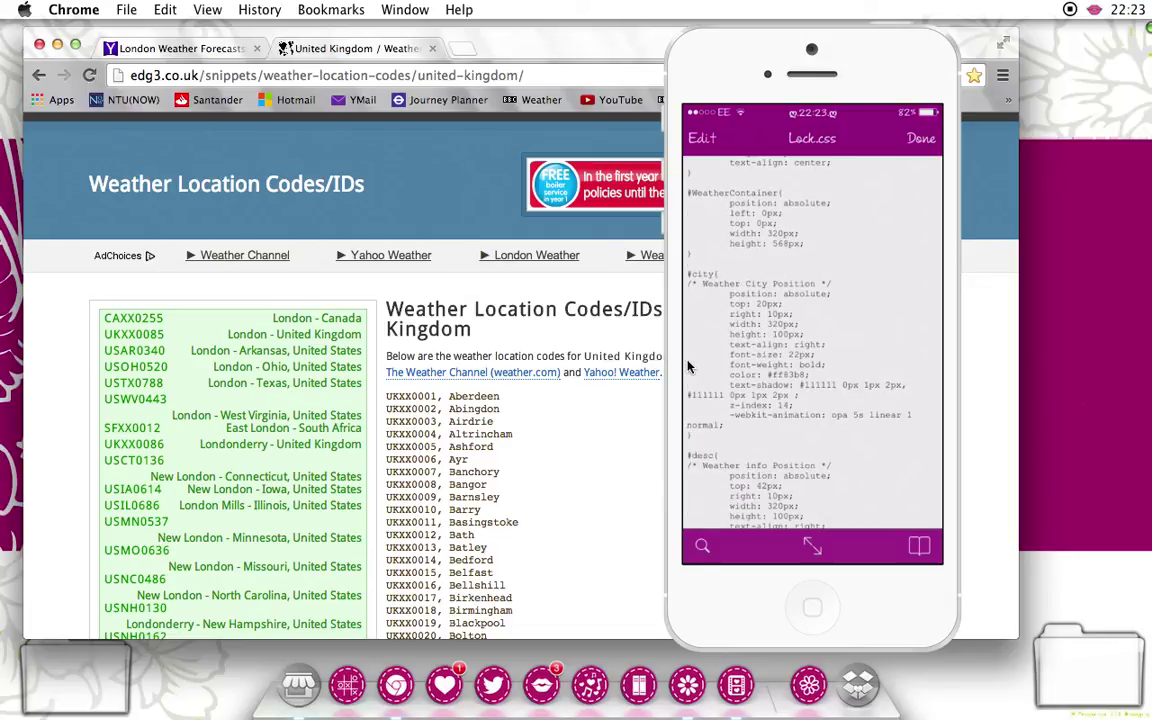
click(706, 280)
scroll(710, 283, down, 1)
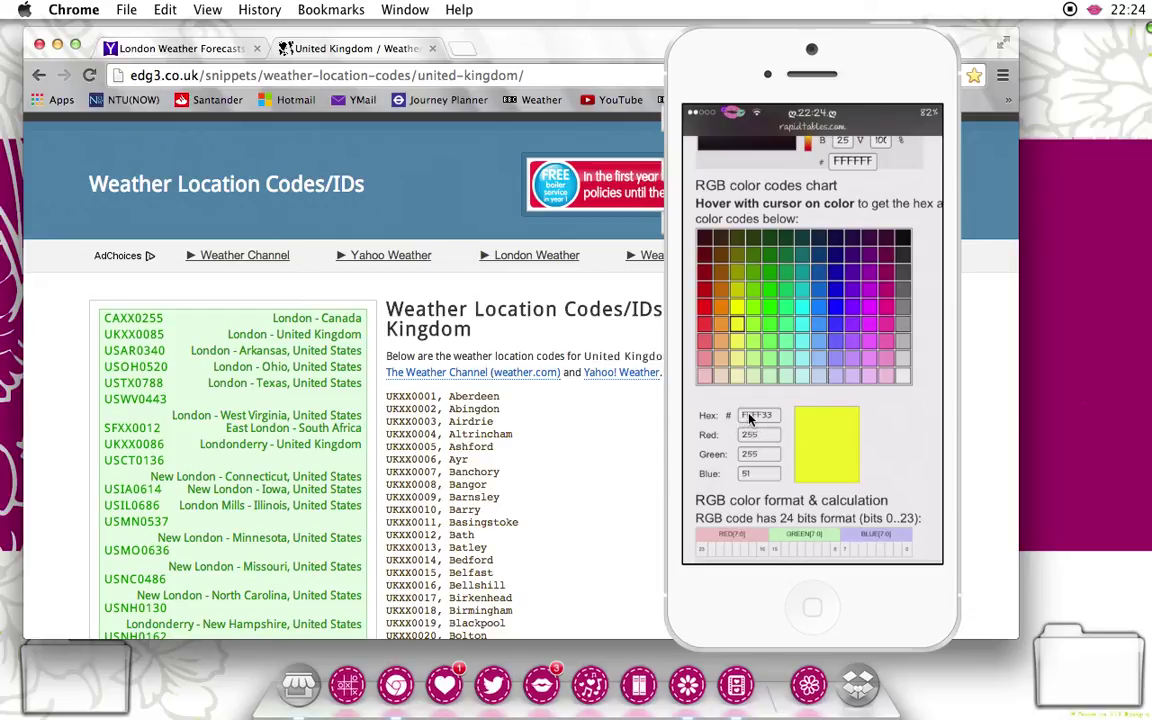
Step: Select the hex code FFFF33 of the yellow swatch beneath the RGB color codes chart
click(757, 416)
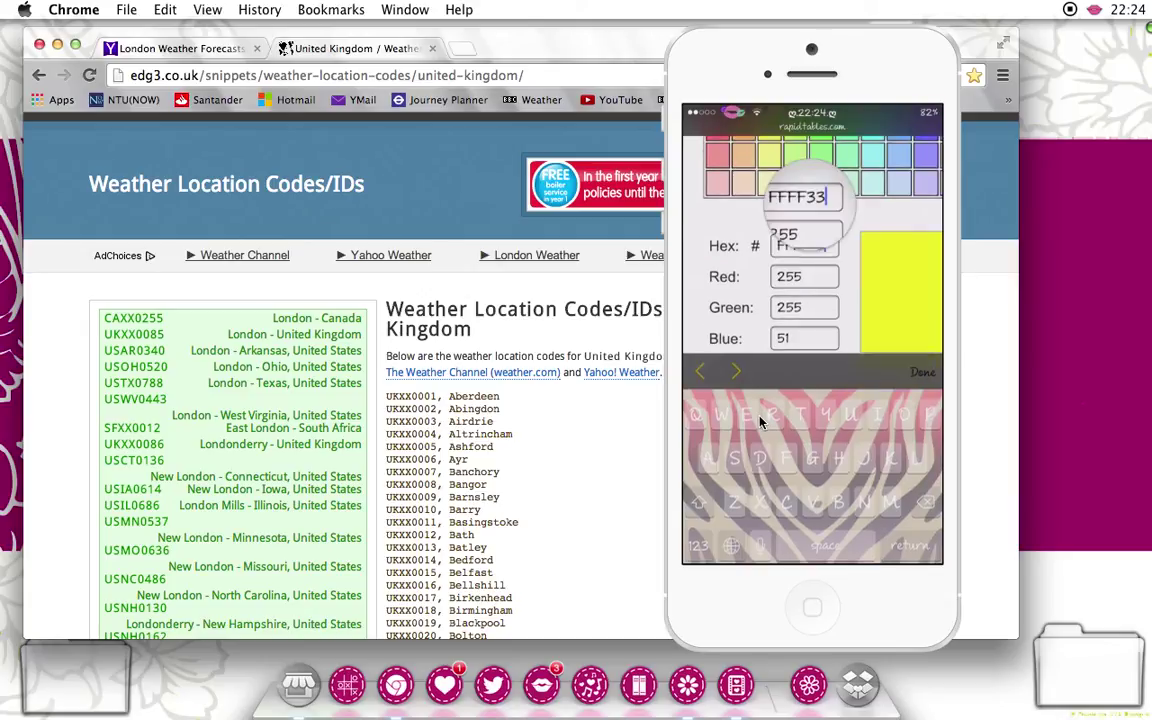
click(858, 206)
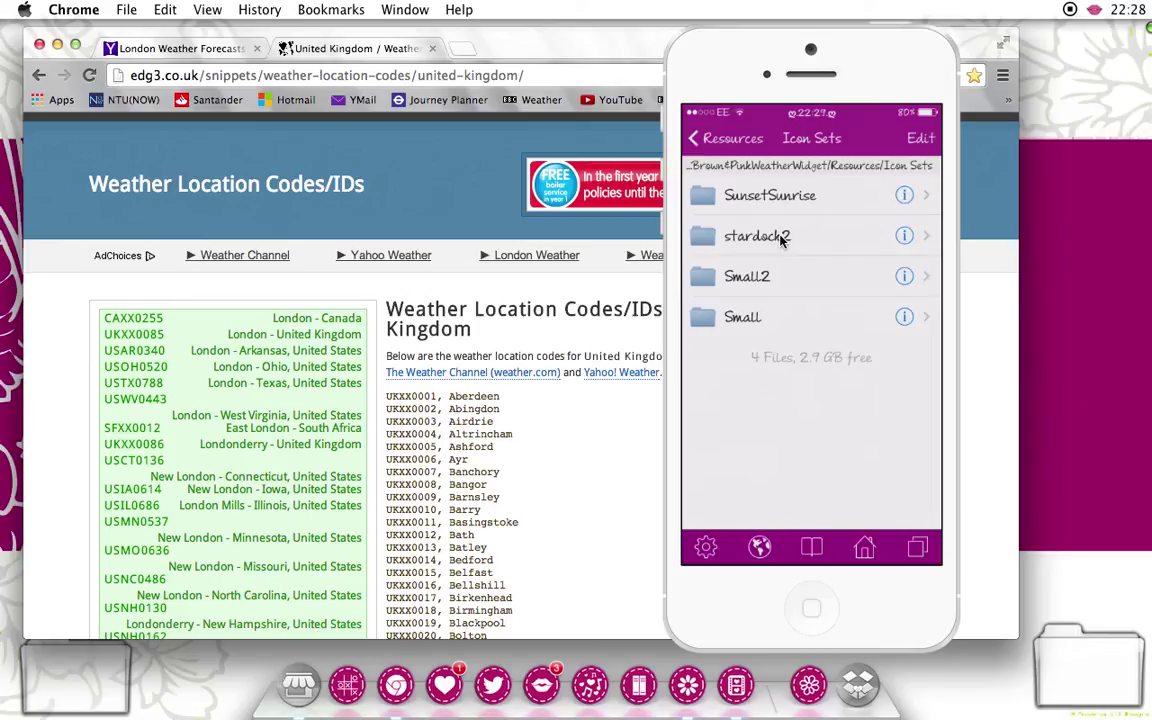
Step: Look through the Small2 folder inside the widget's Icon Sets folder
click(747, 276)
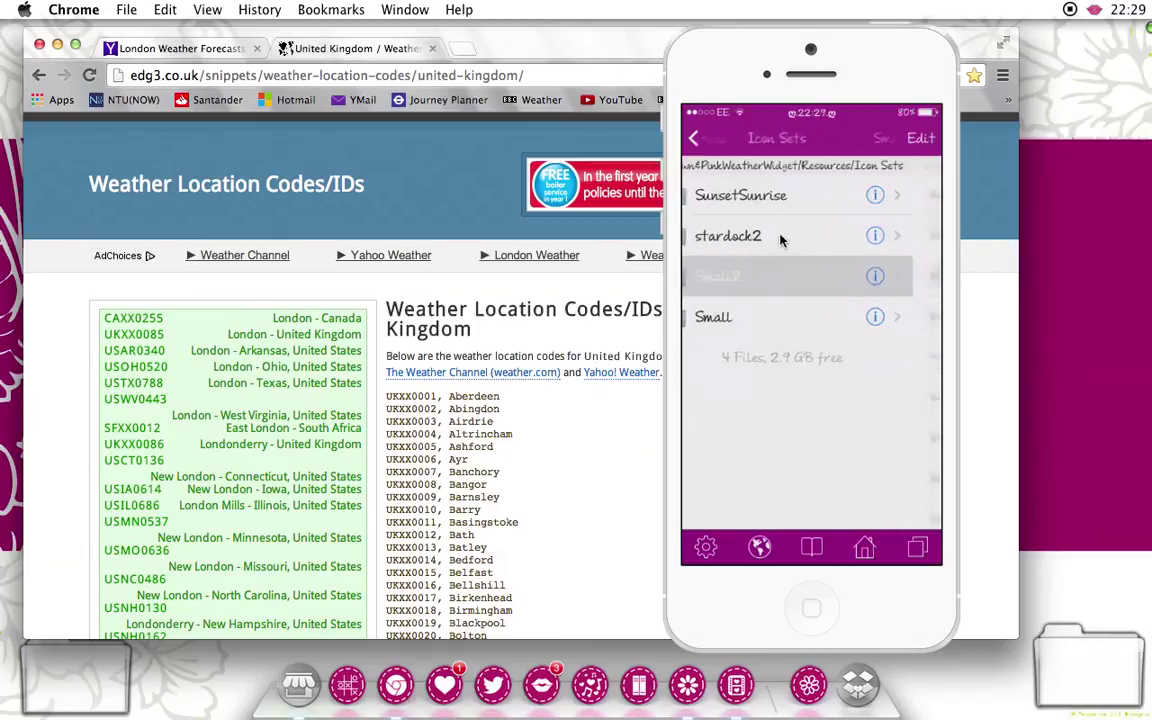
click(781, 238)
click(811, 426)
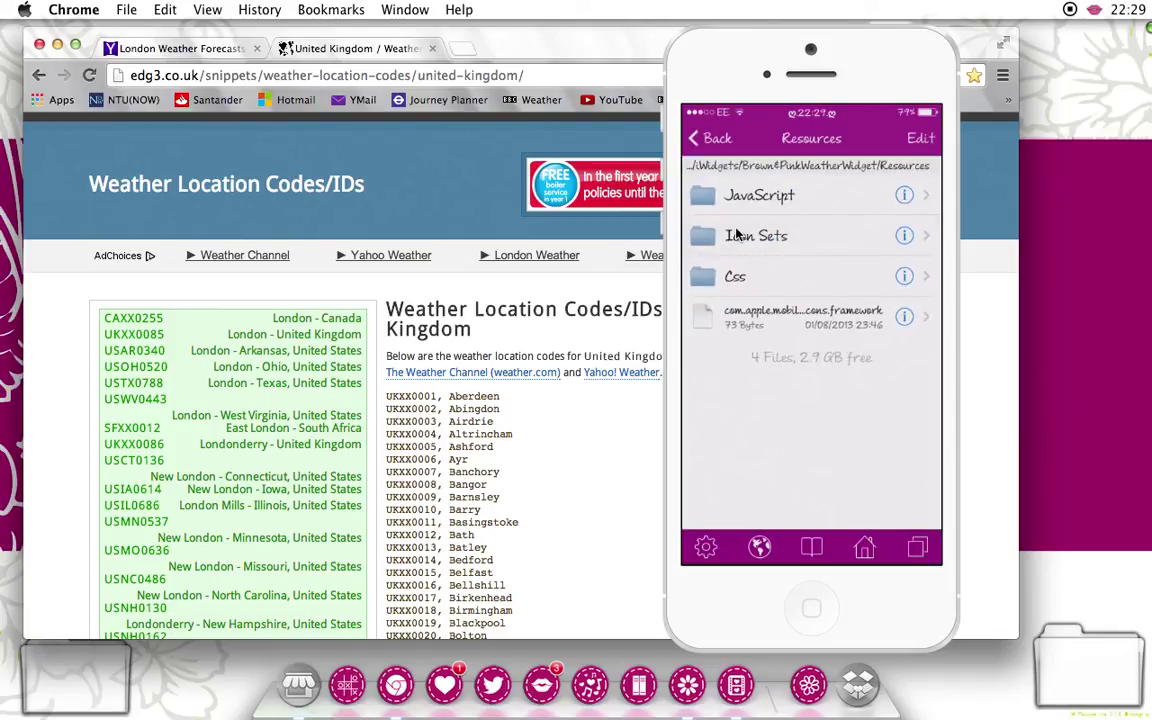
Step: Open the Icon Sets folder from Resources and inspect the weather images in the stardock2 folder
click(735, 229)
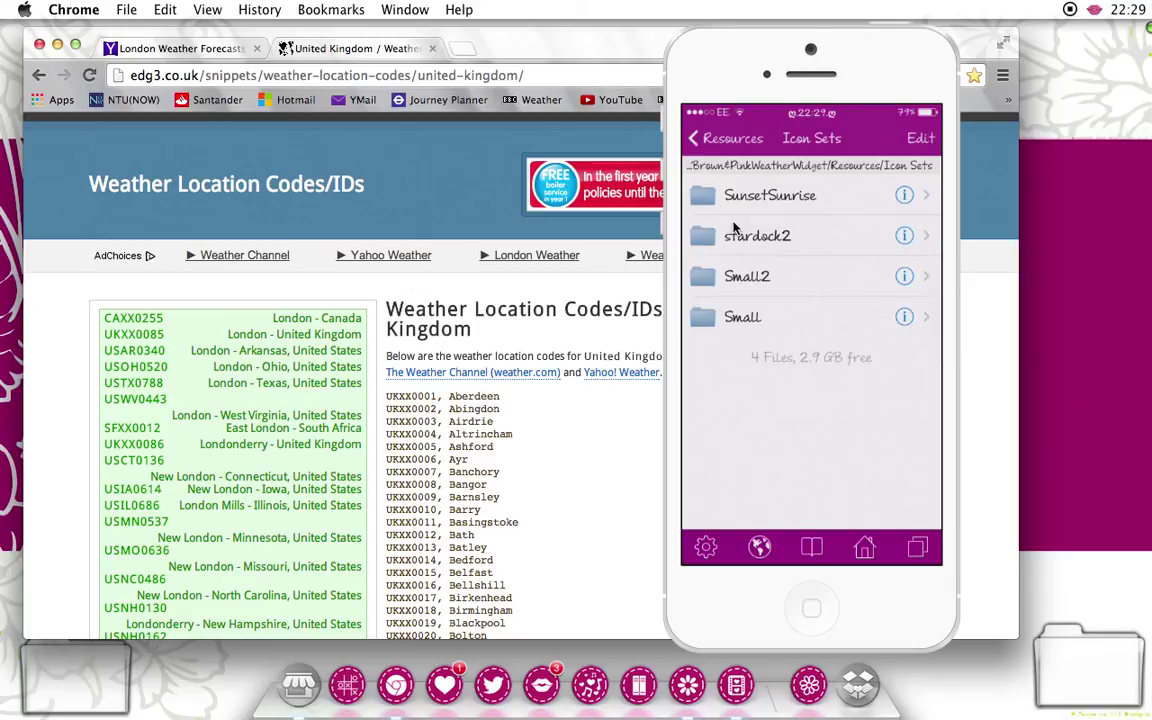
click(733, 228)
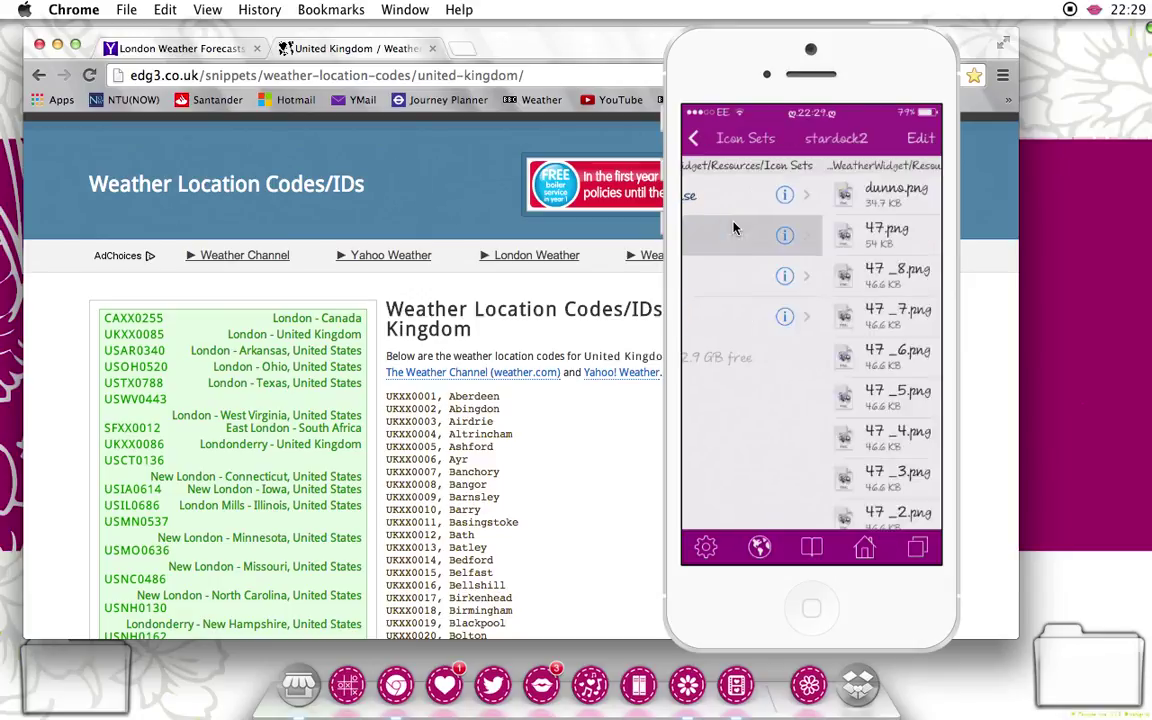
click(733, 228)
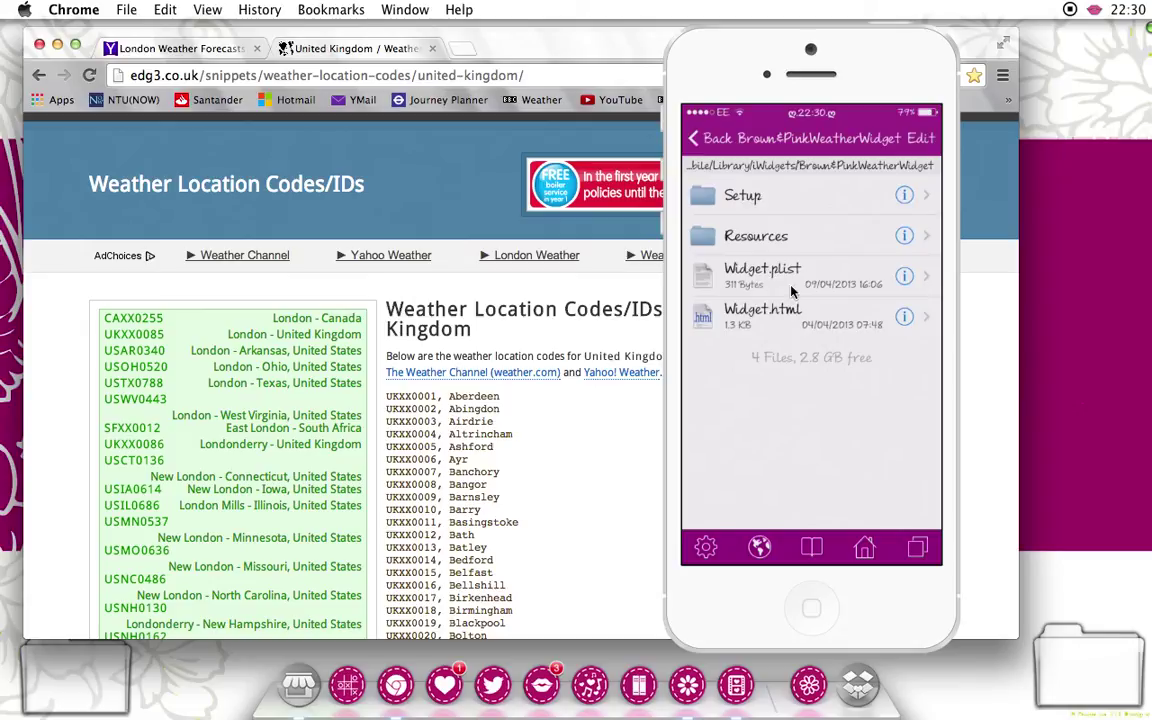
Step: Go from the Brown&PinkWeatherWidget folder through Resources and Icon Sets to stardock2 and bring up the viewing options for dunno.png
click(759, 248)
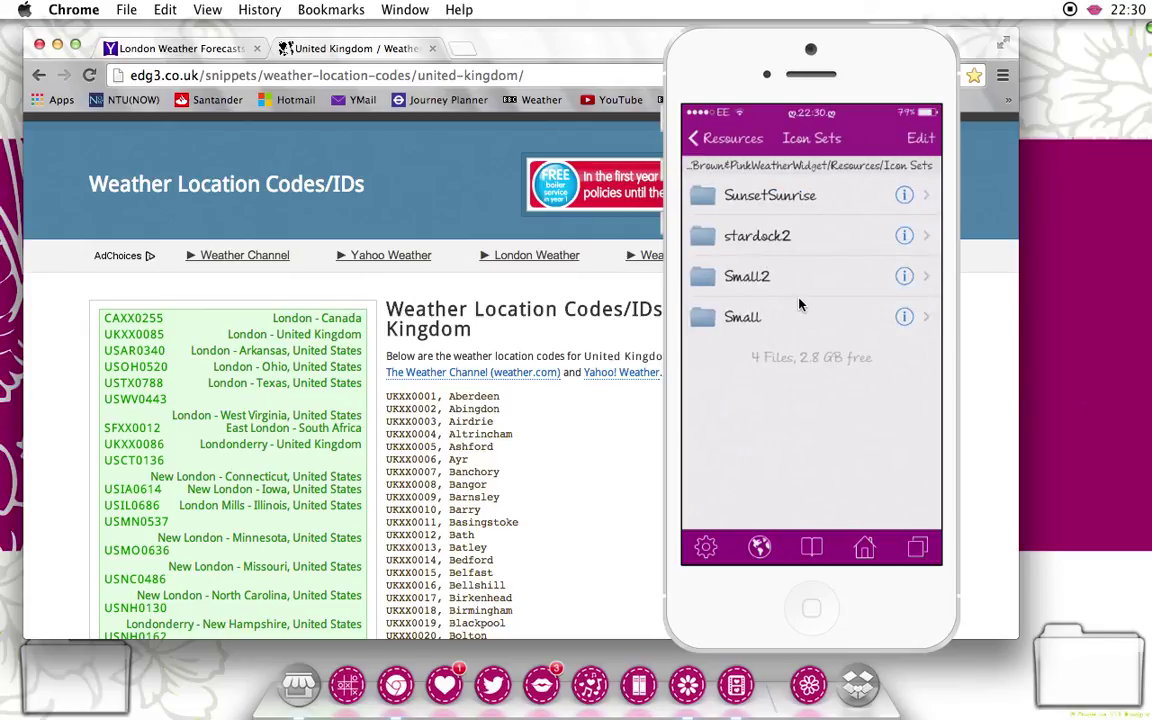
click(807, 240)
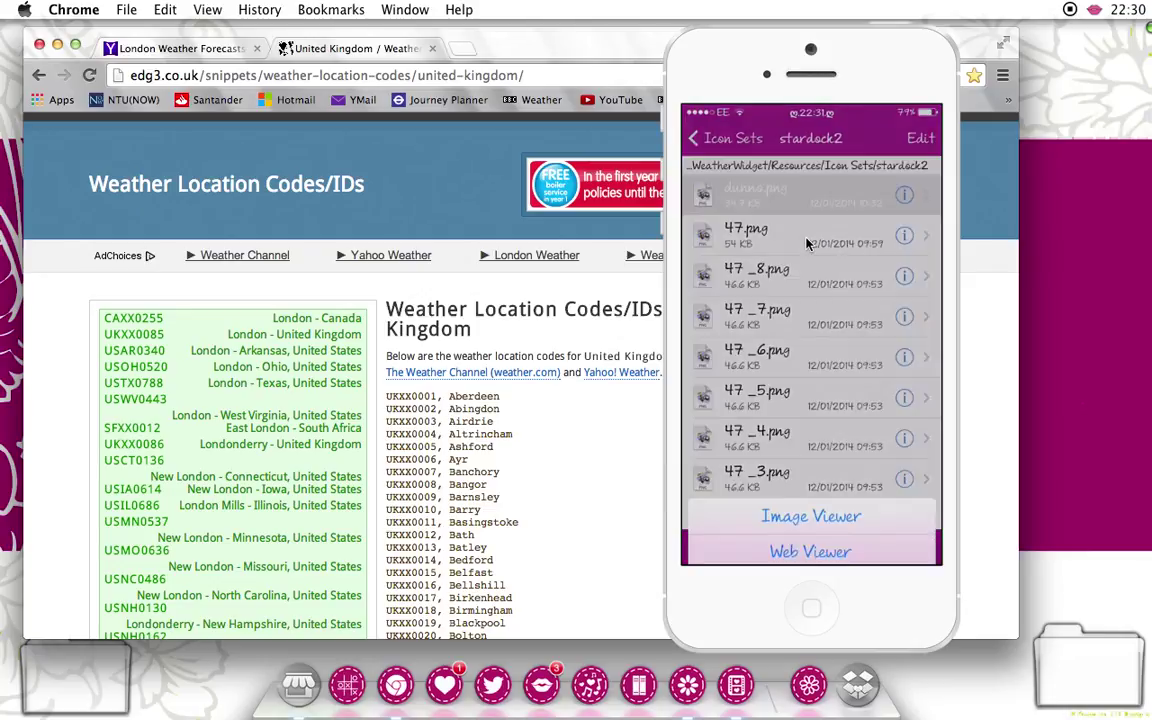